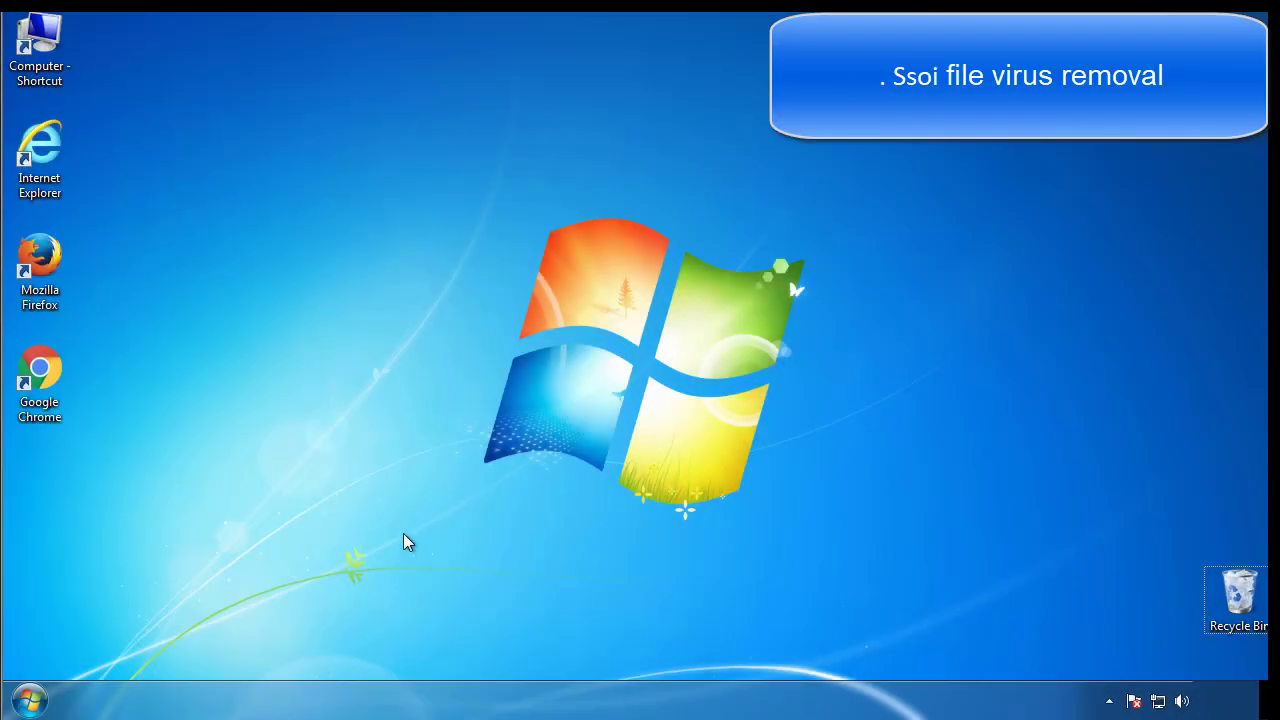
Enable Safe boot with the Minimal option in msconfig's Boot tab and restart Windows
click(40, 700)
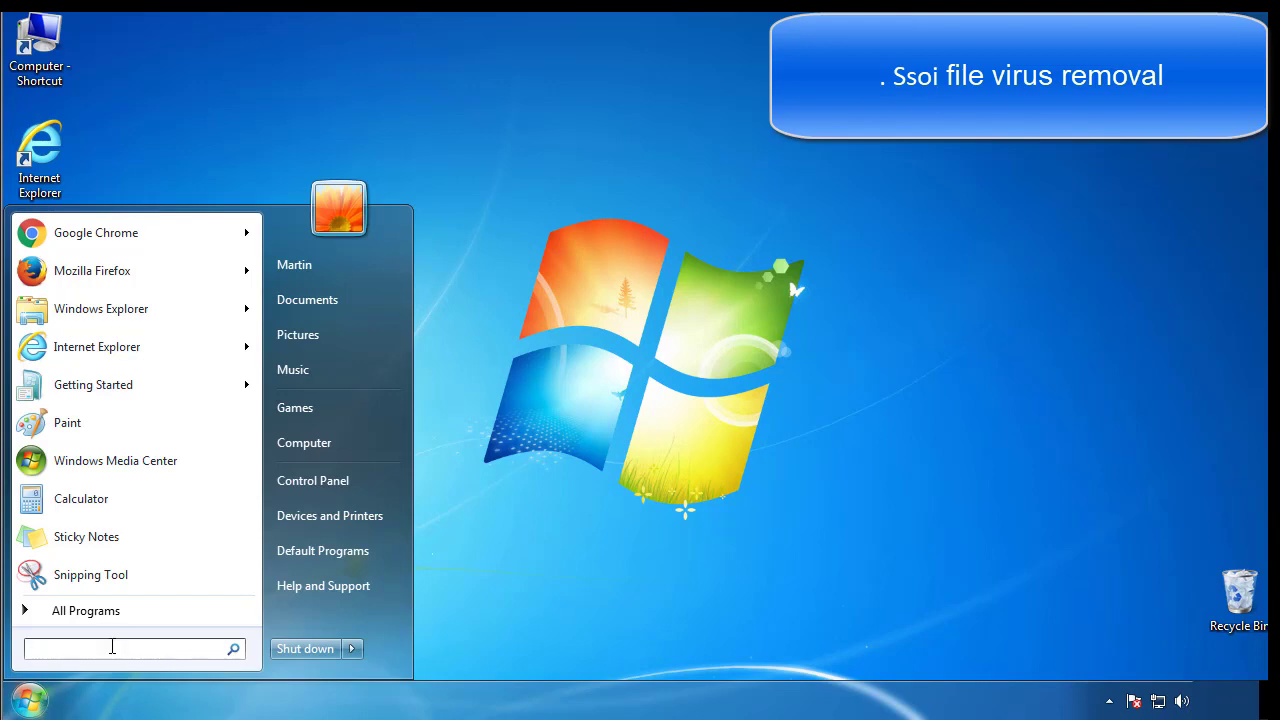
text(msconfig)
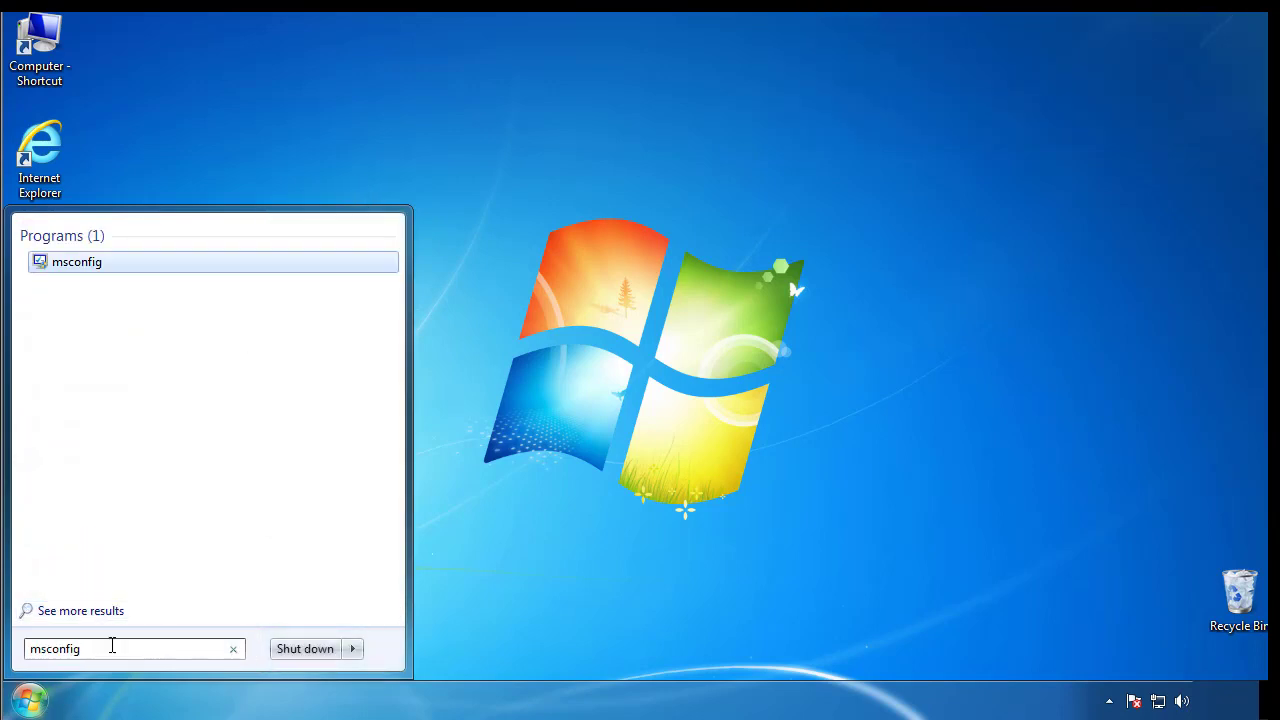
key(Return)
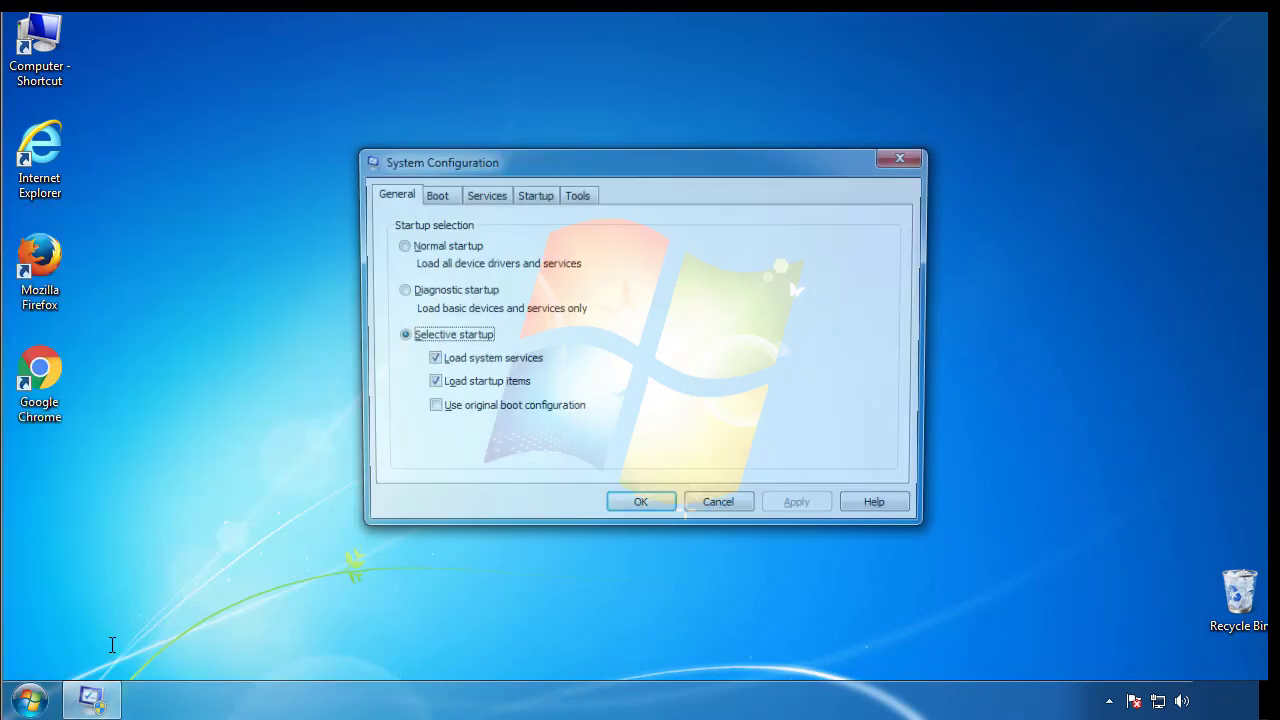
click(431, 195)
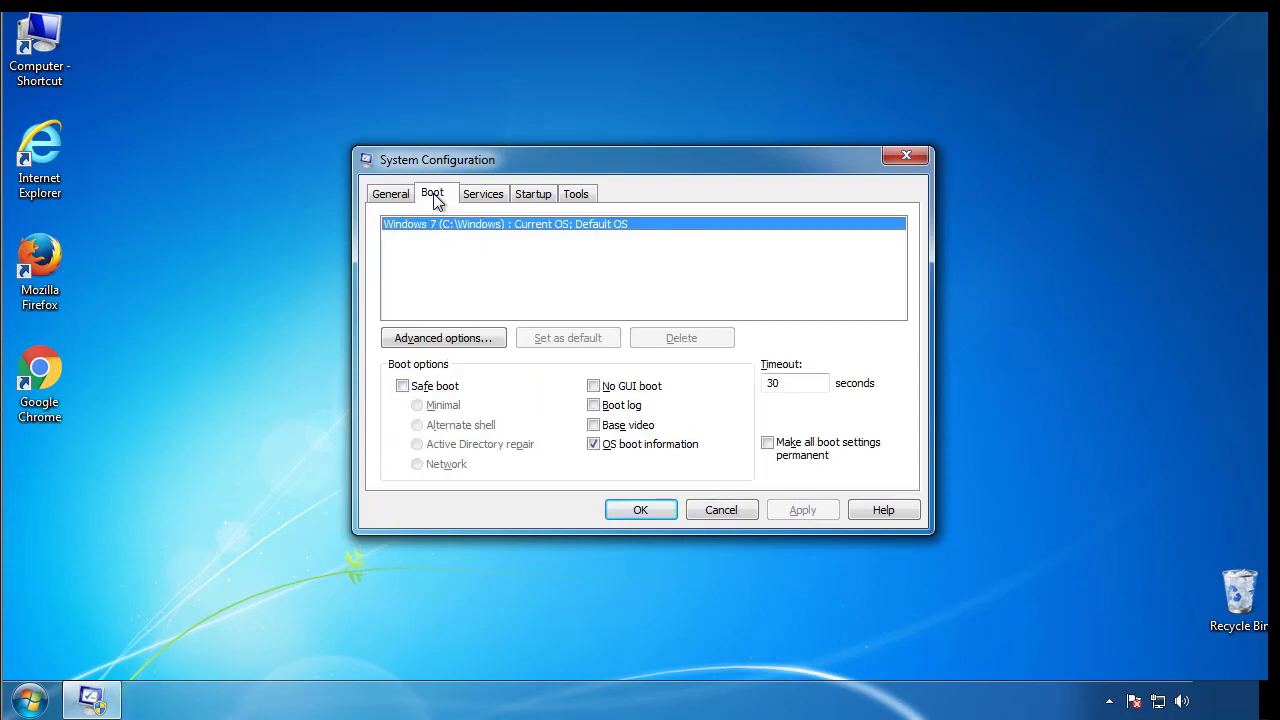
click(402, 386)
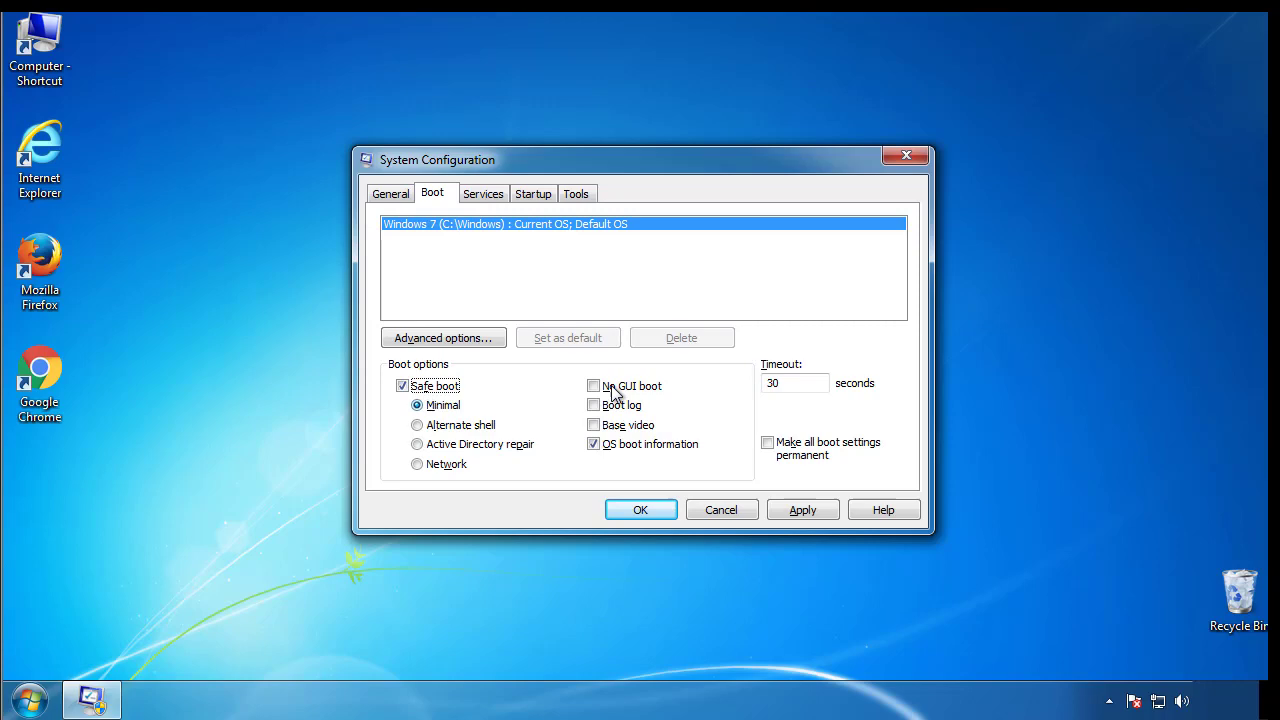
click(658, 516)
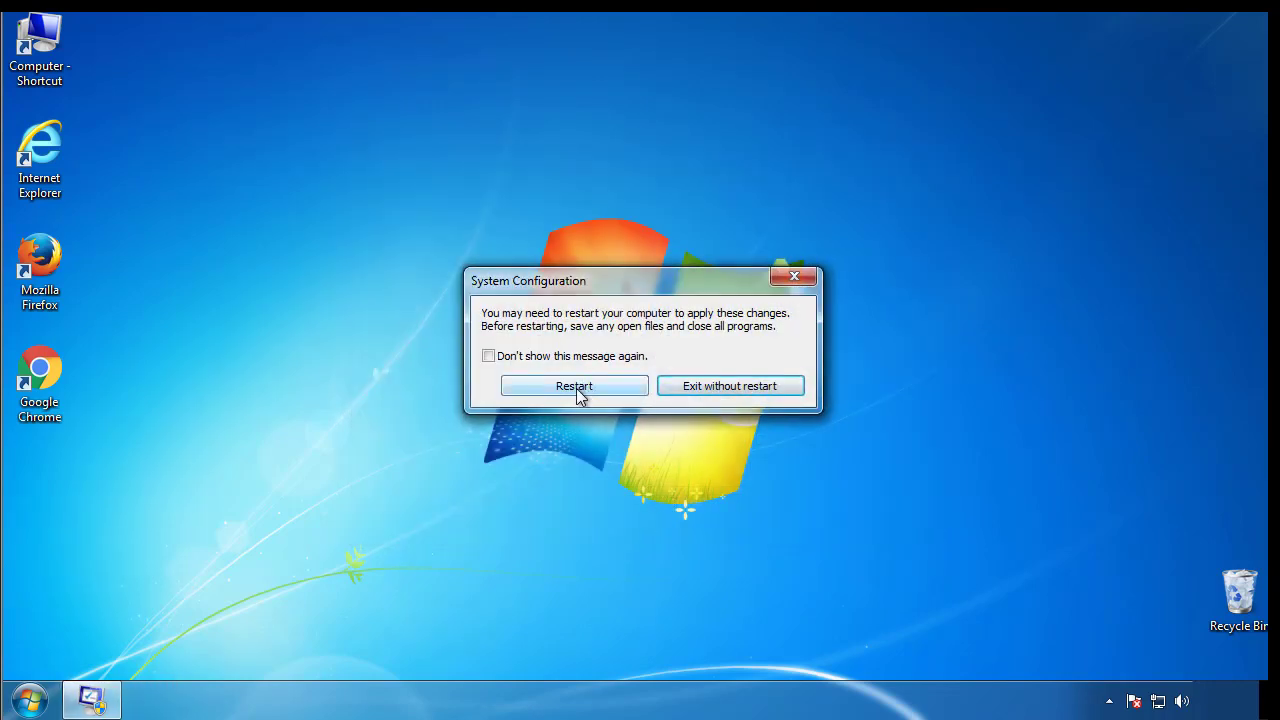
click(576, 388)
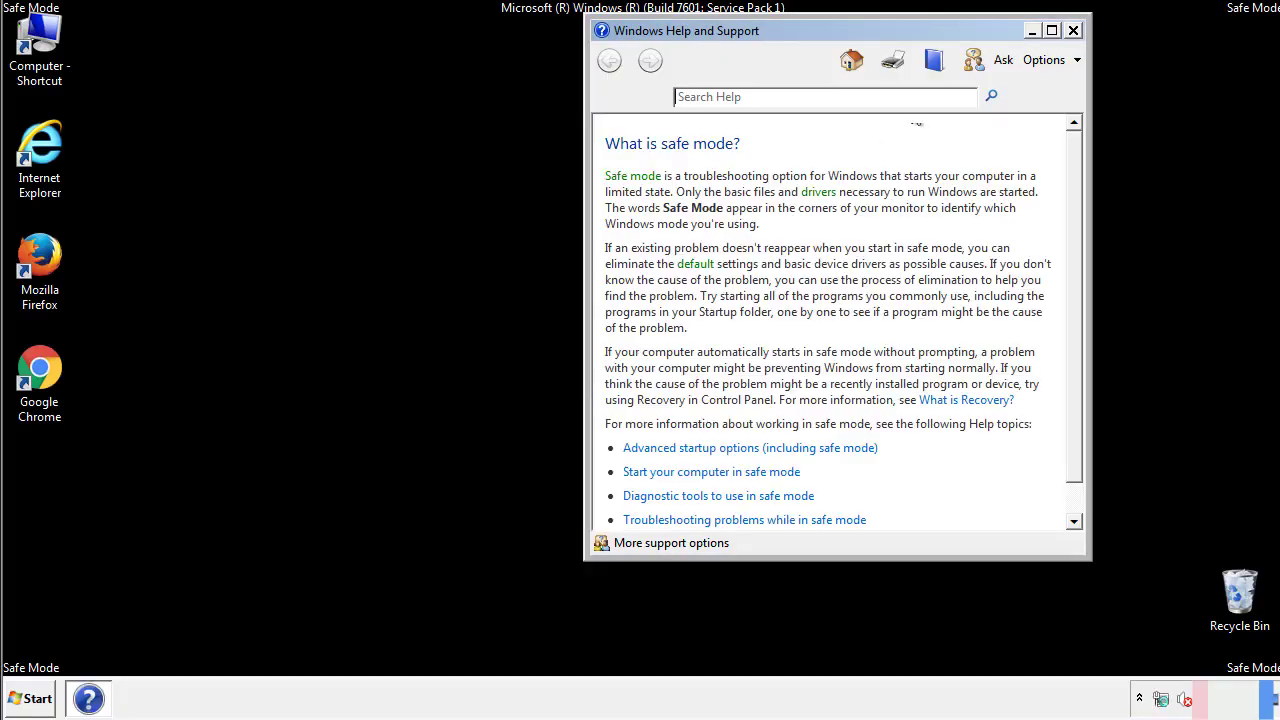
Turn on 'Show hidden files, folders, and drives' in Control Panel's Folder Options
click(1073, 30)
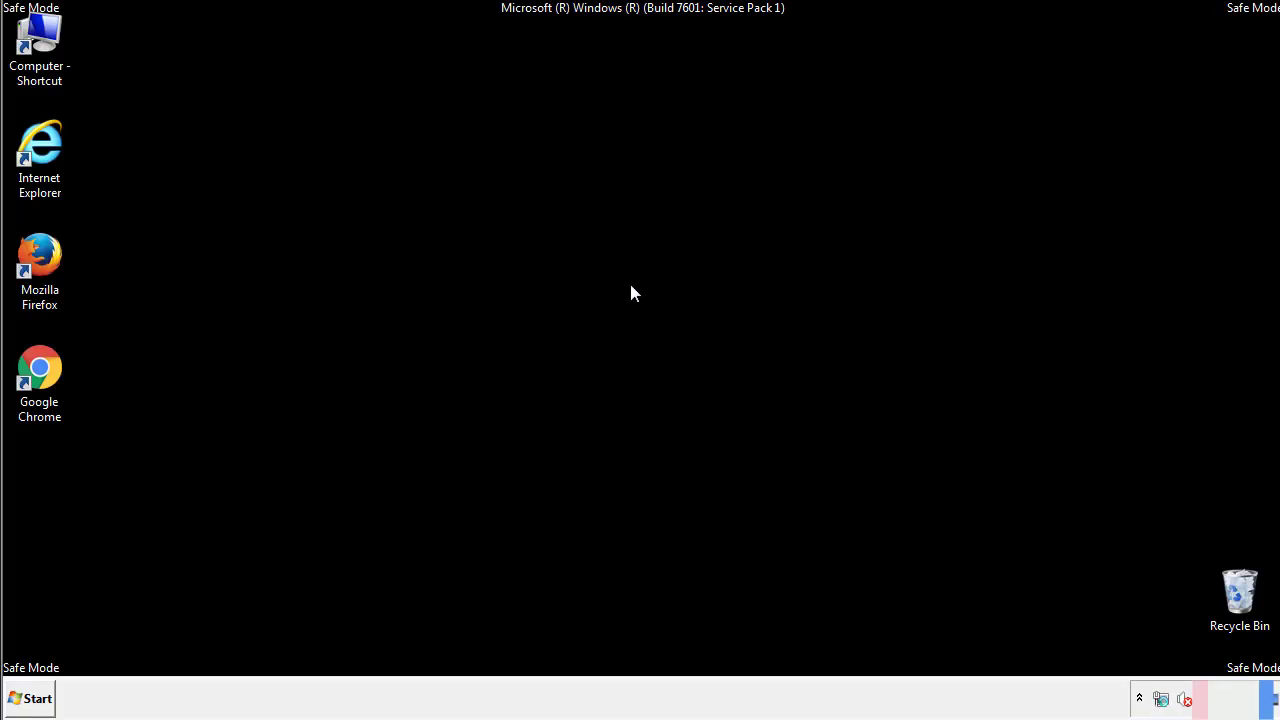
click(40, 697)
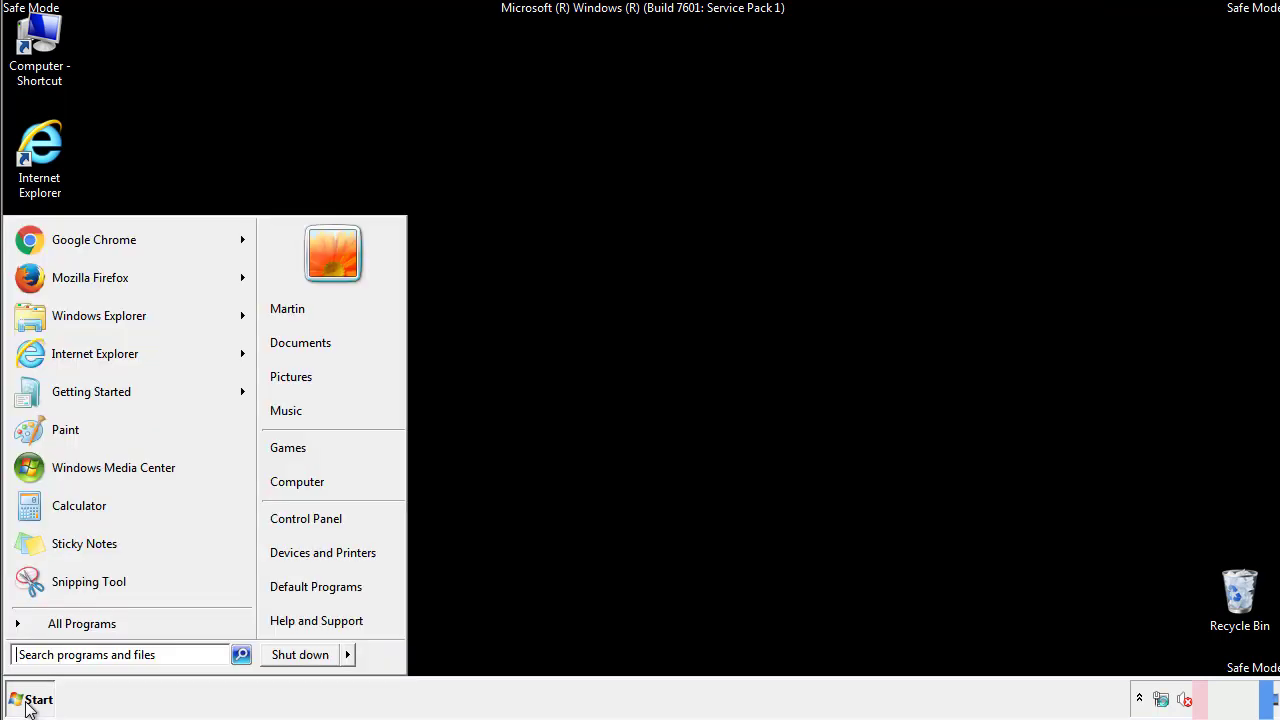
click(320, 516)
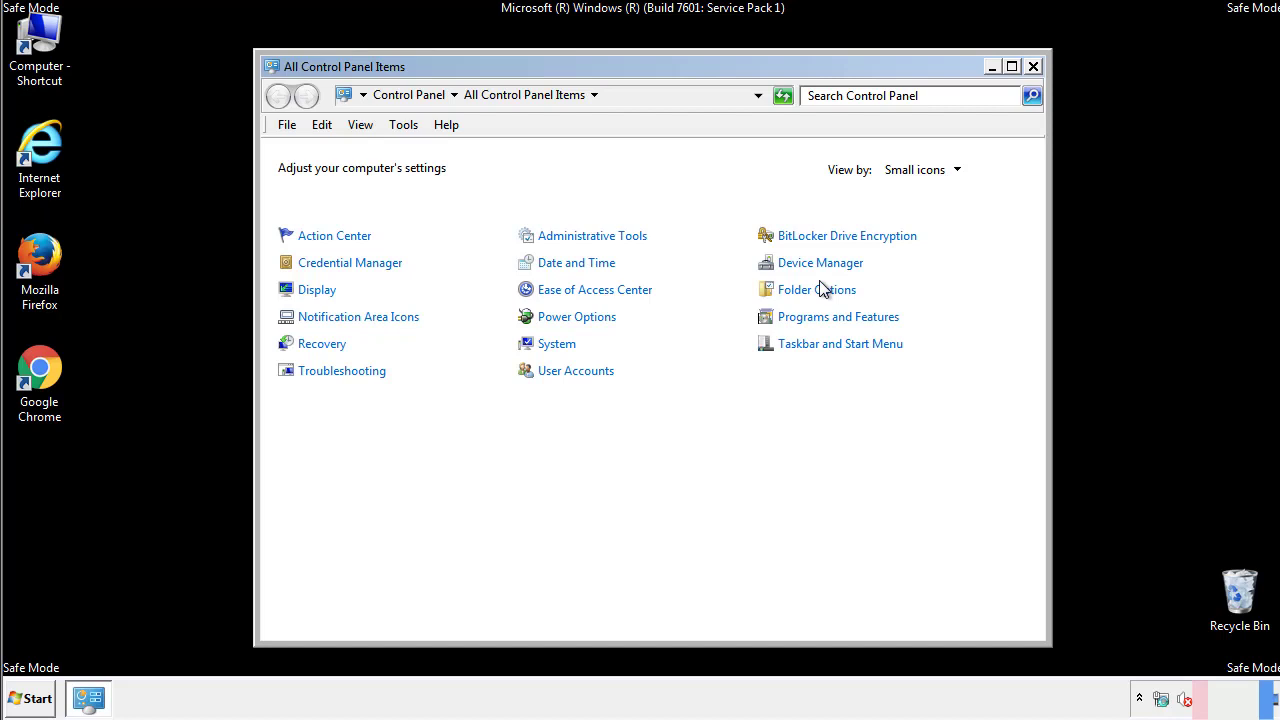
click(820, 292)
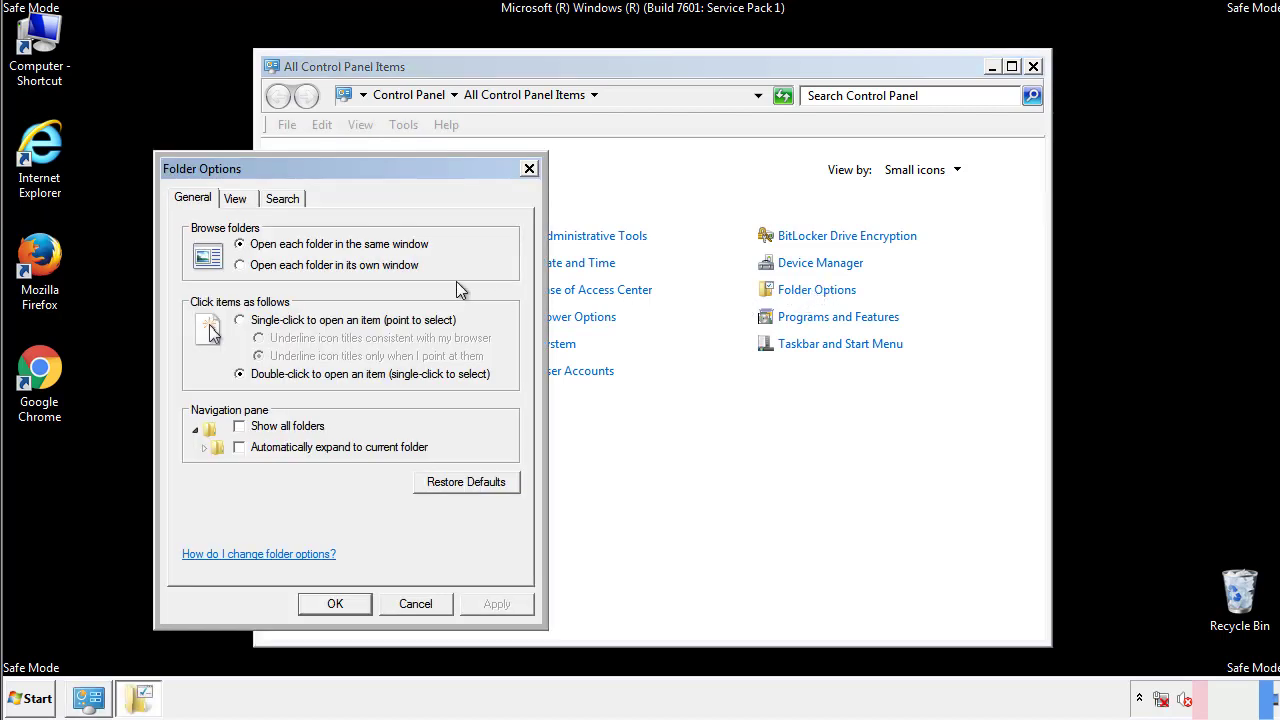
click(237, 201)
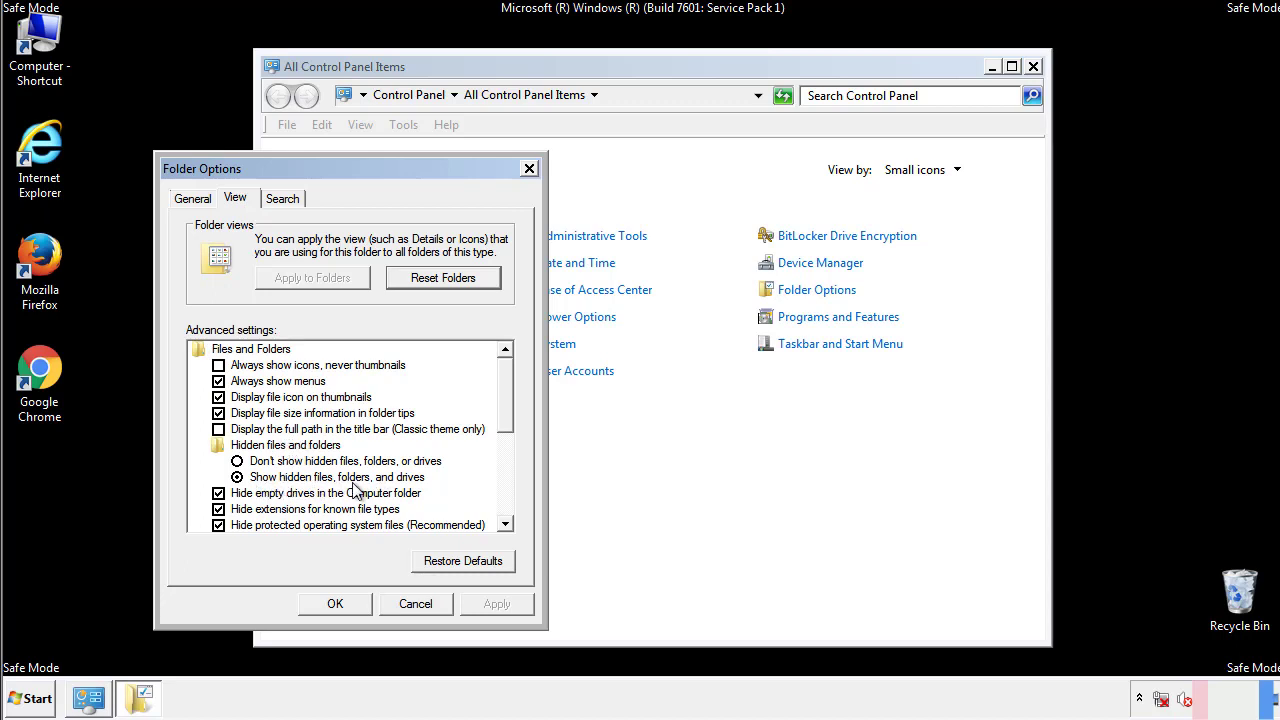
click(335, 603)
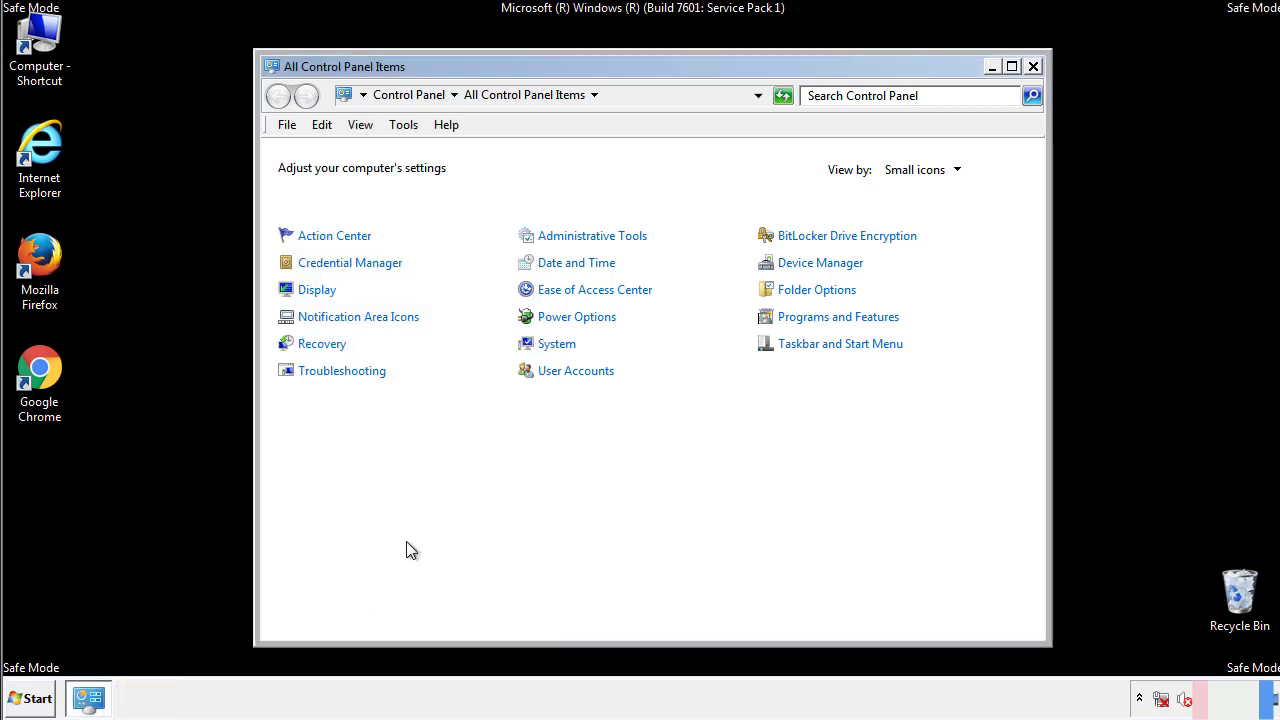
click(1033, 66)
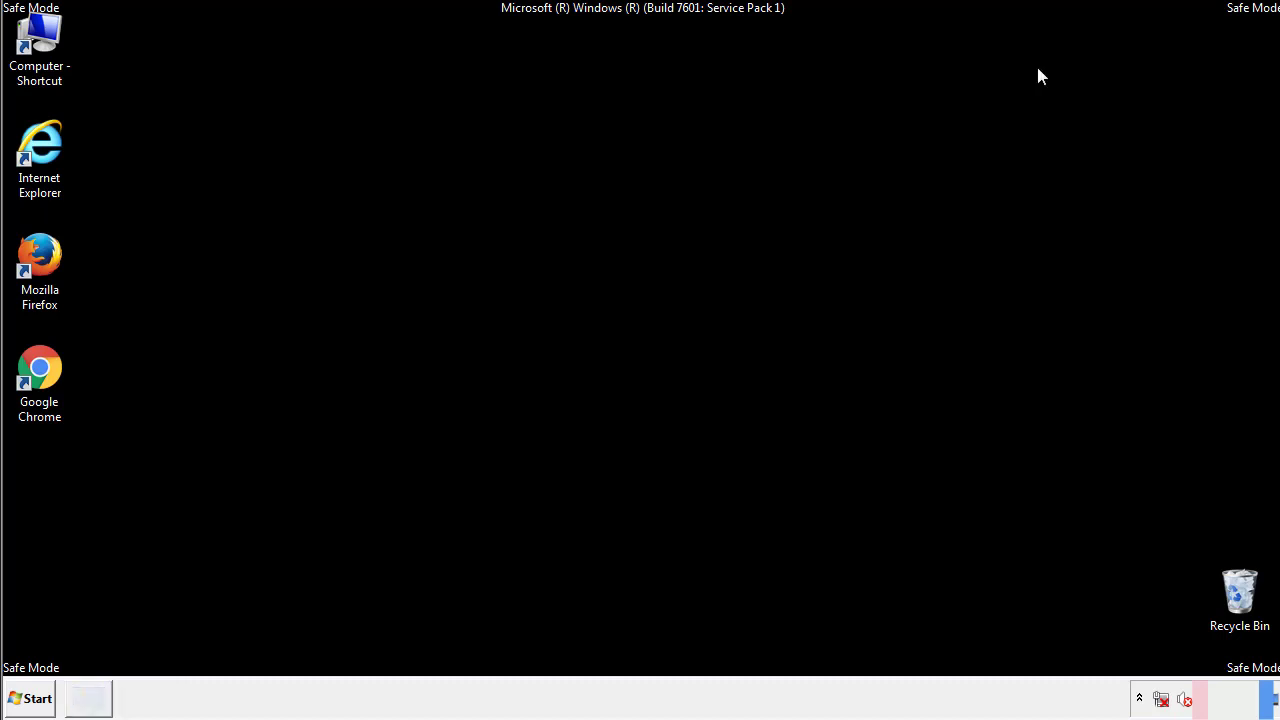
Browse from Computer to C:\Windows\System32\drivers\etc in Explorer
double_click(40, 40)
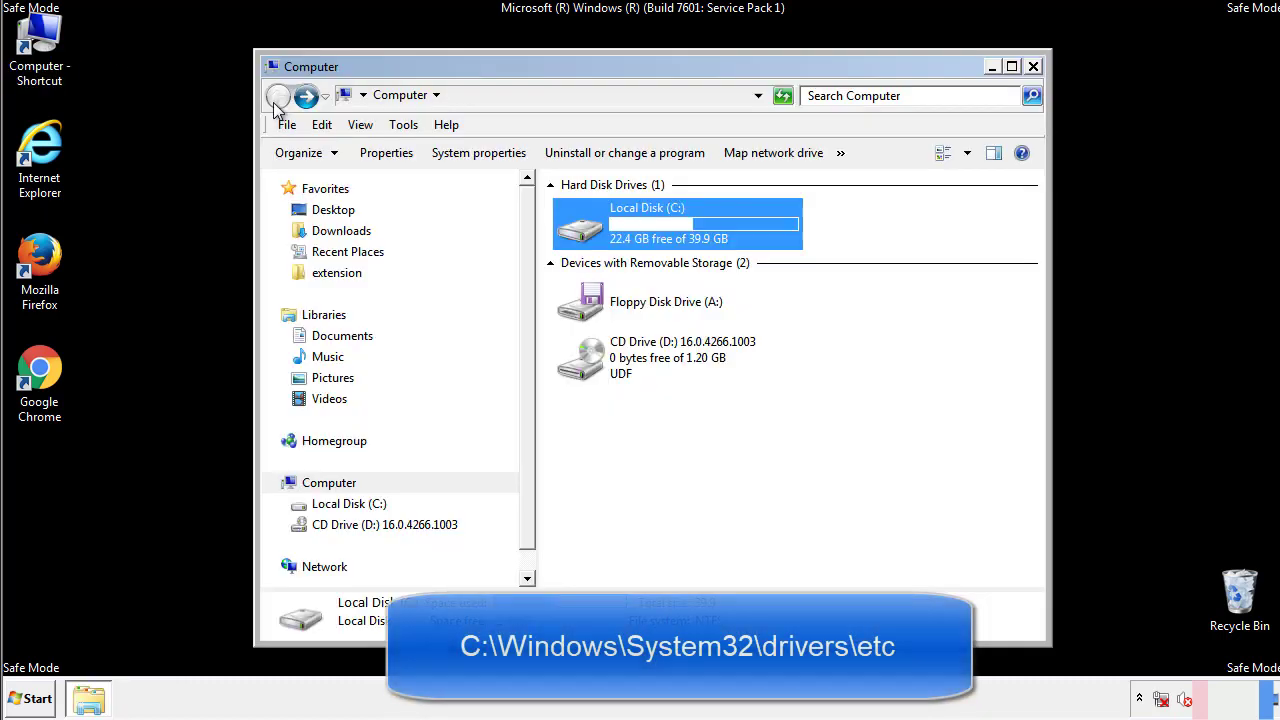
double_click(578, 226)
click(583, 368)
double_click(583, 368)
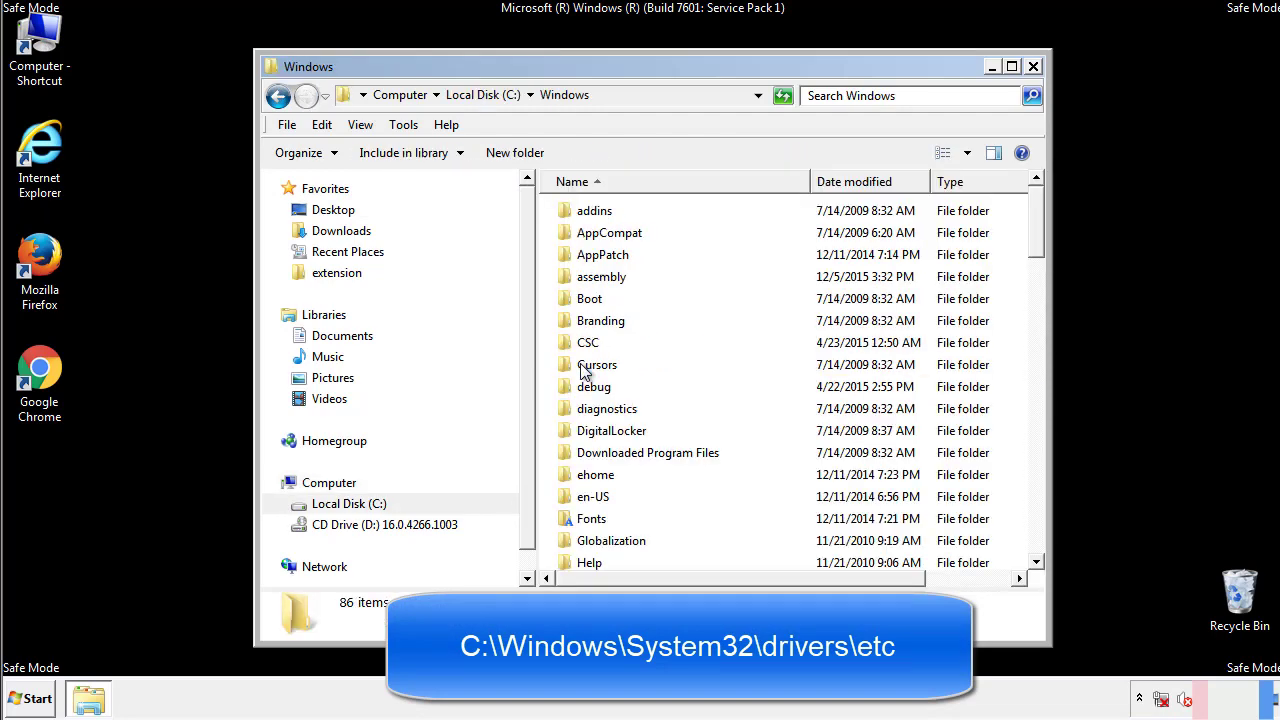
scroll(588, 452, down, 2)
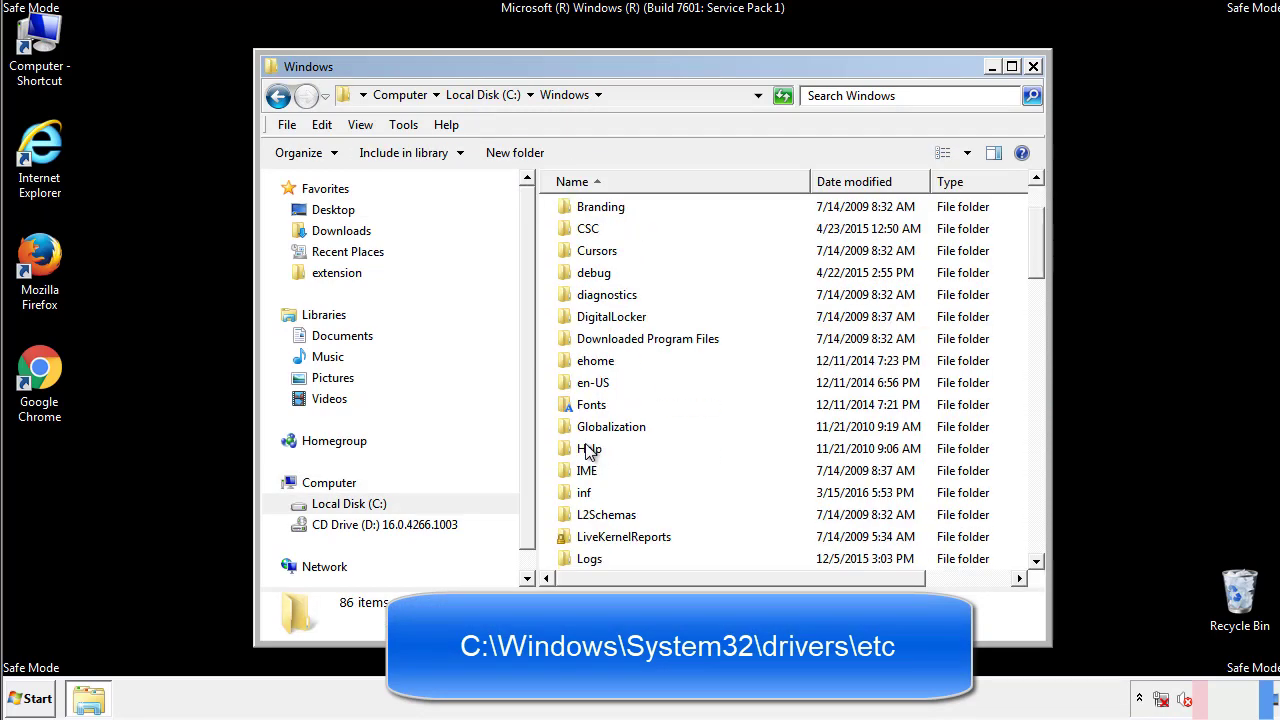
scroll(588, 452, down, 7)
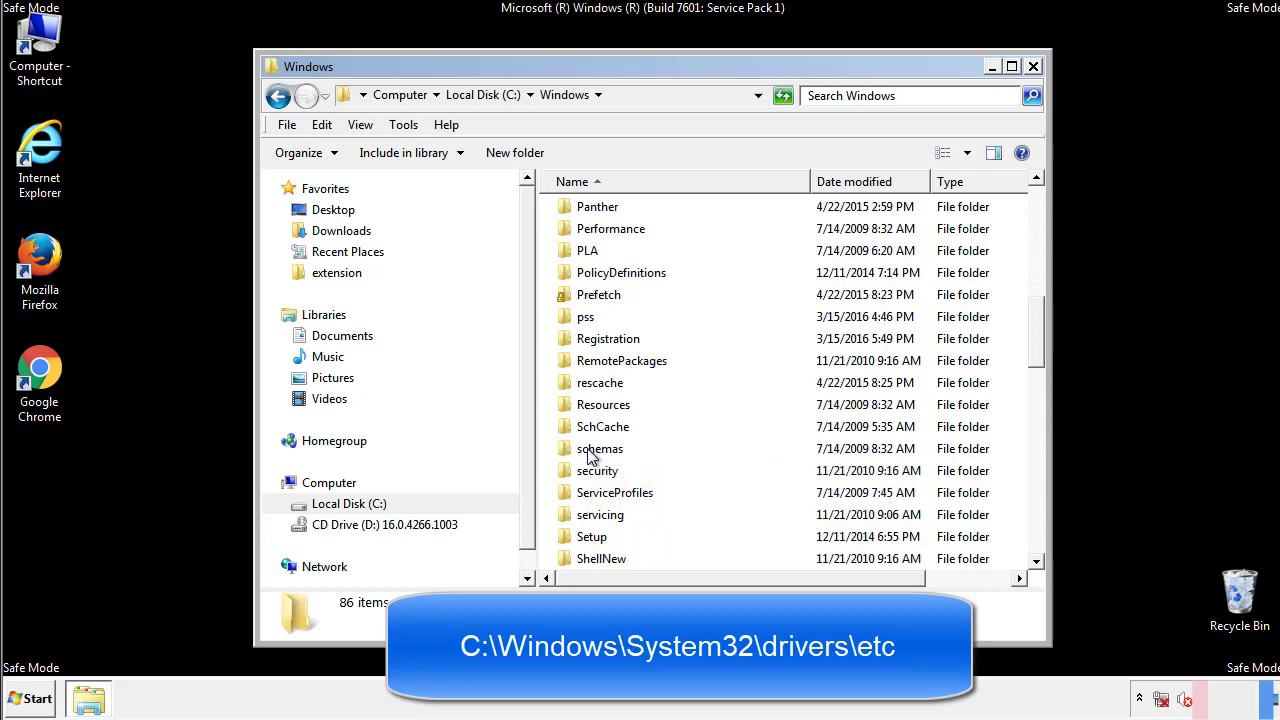
scroll(588, 452, down, 2)
double_click(606, 515)
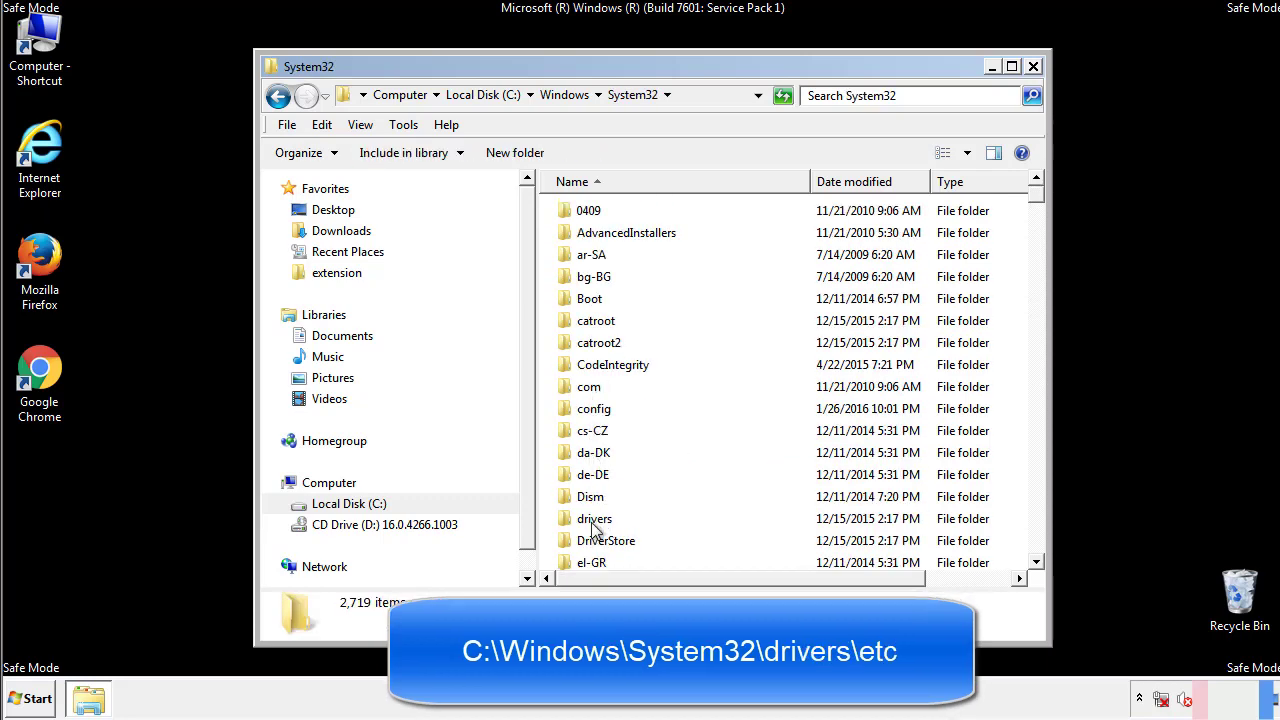
double_click(593, 520)
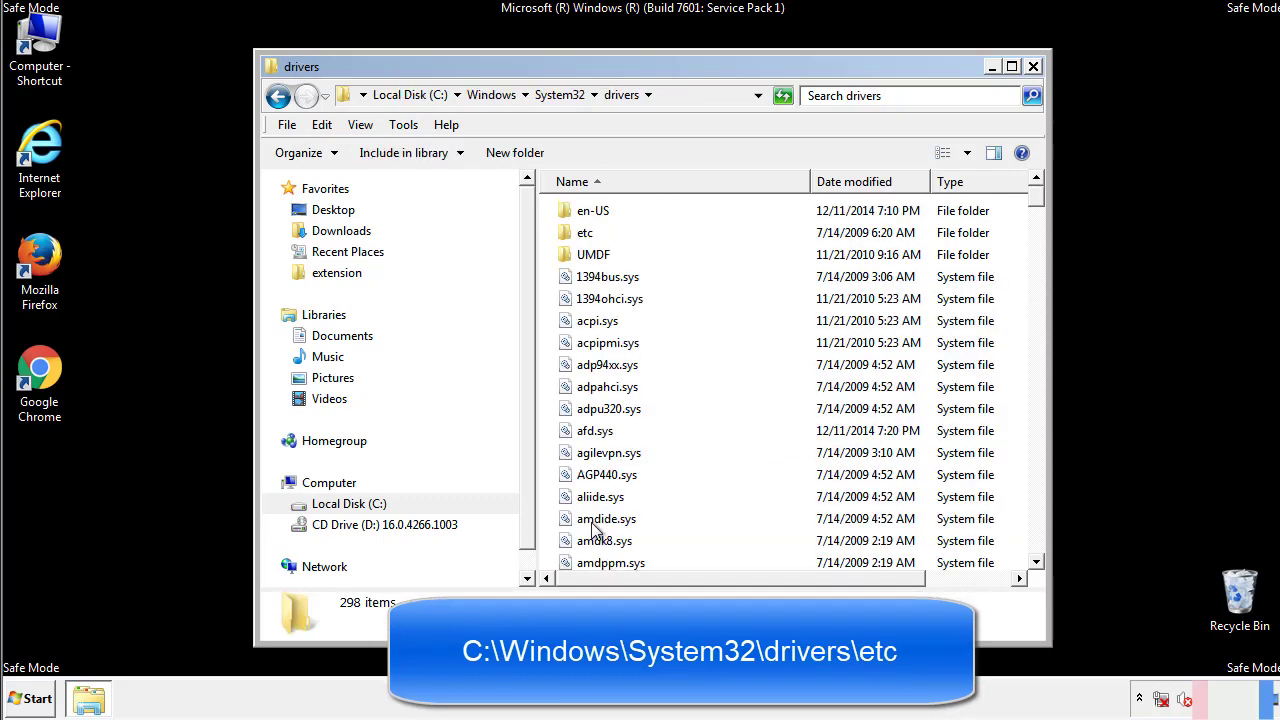
double_click(574, 240)
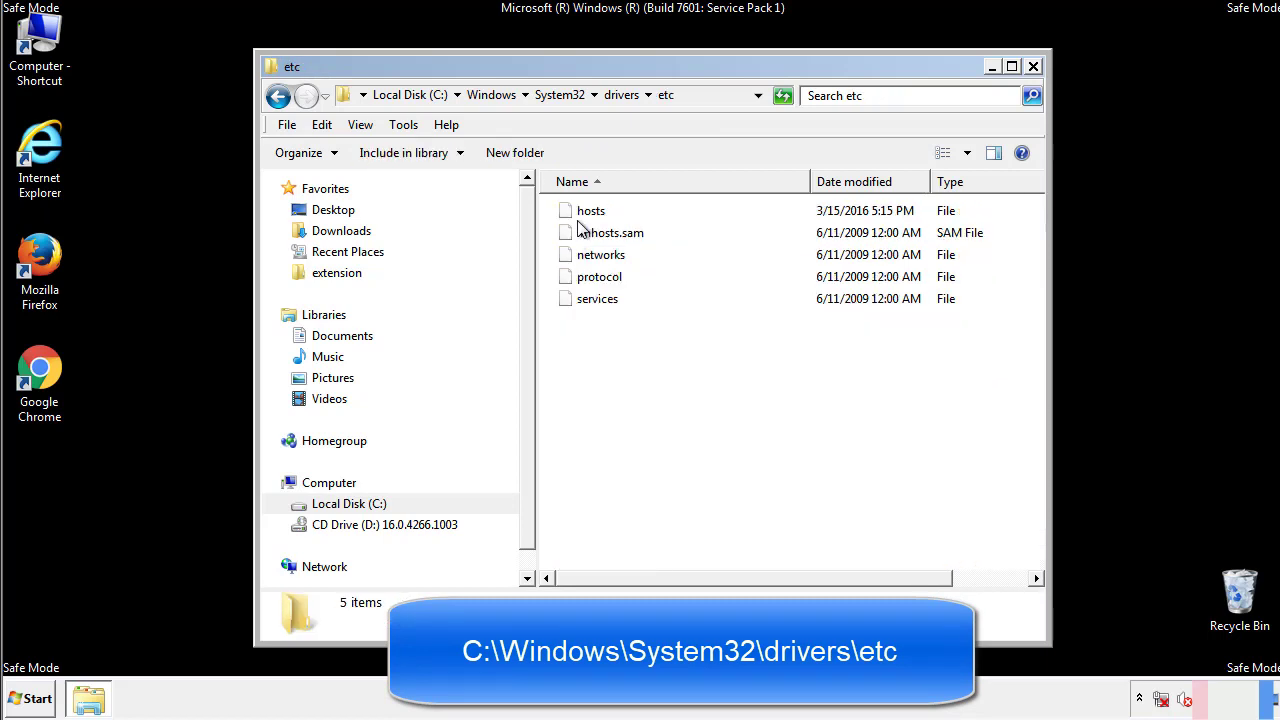
Open the hosts file in Notepad
double_click(580, 213)
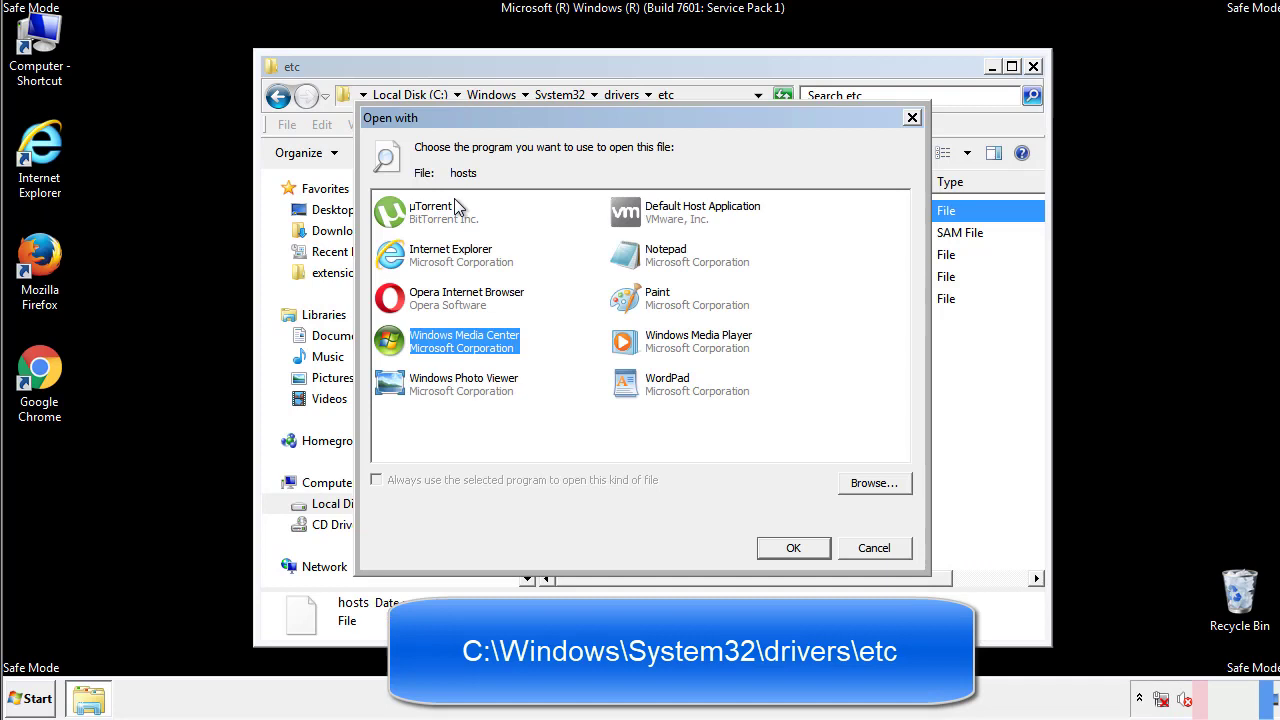
click(648, 262)
click(792, 548)
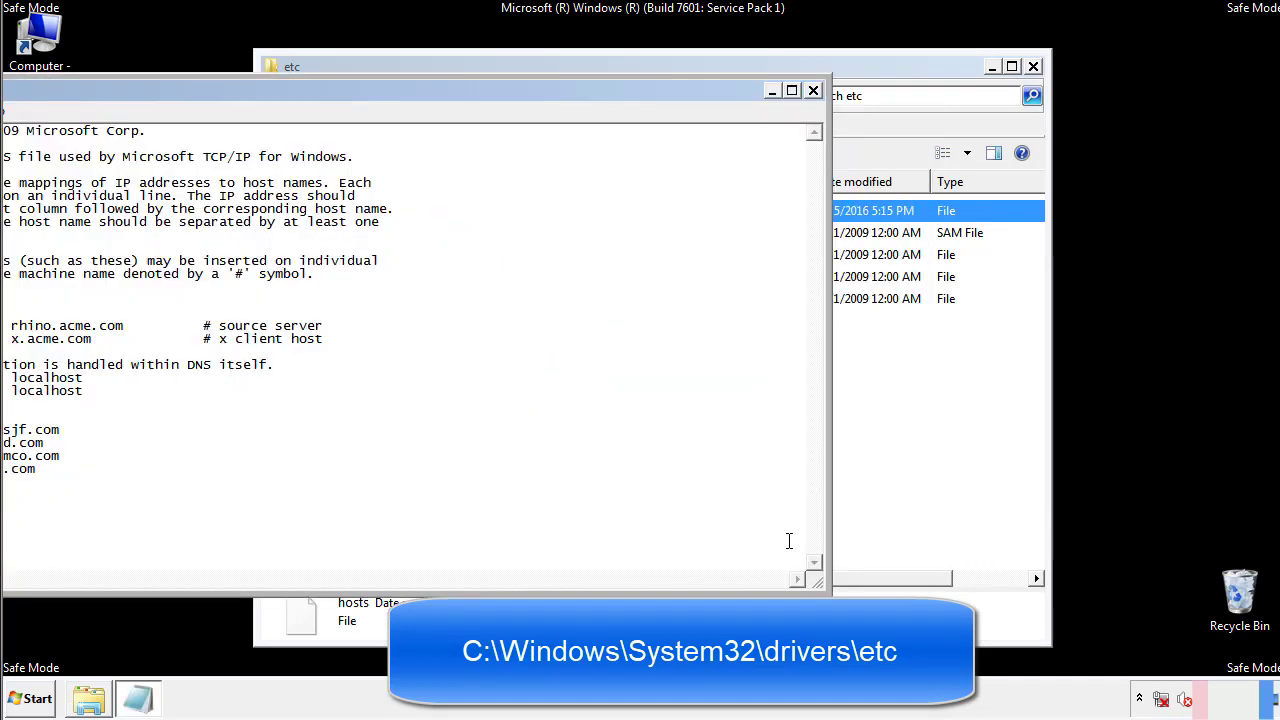
drag(523, 90, 814, 109)
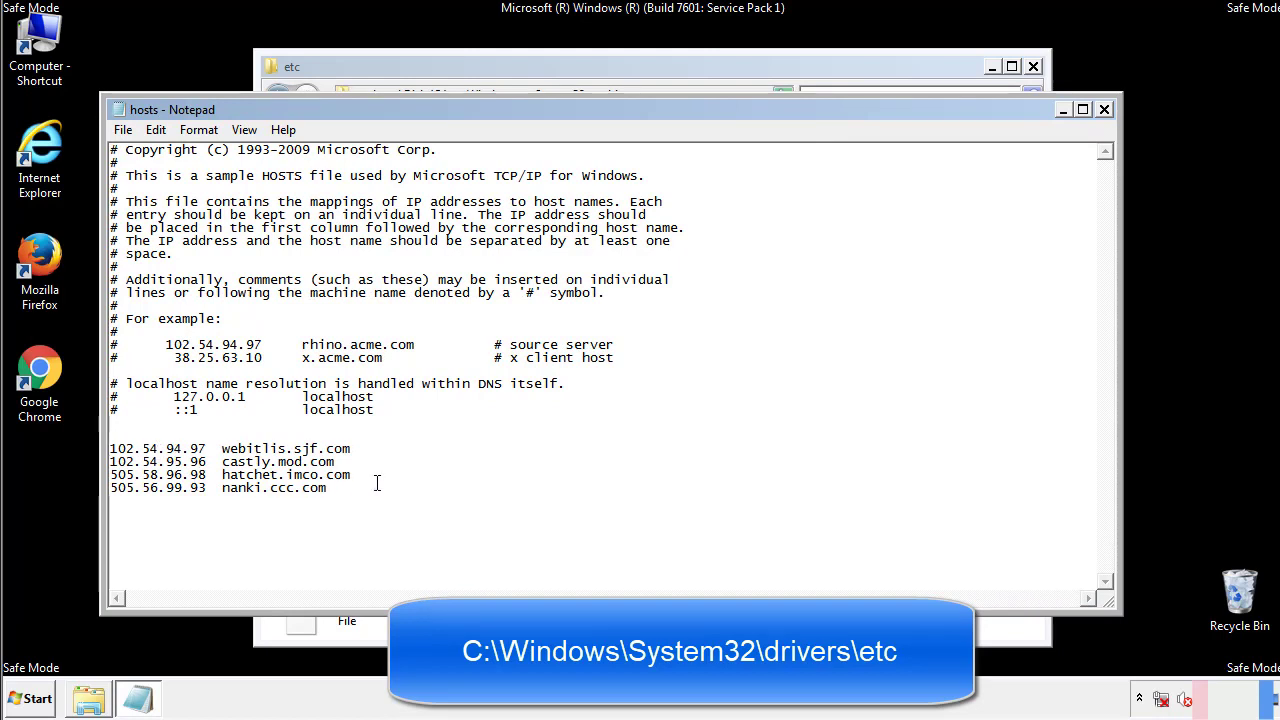
Delete the four custom host entries and save hosts when closing Notepad
drag(358, 490, 110, 448)
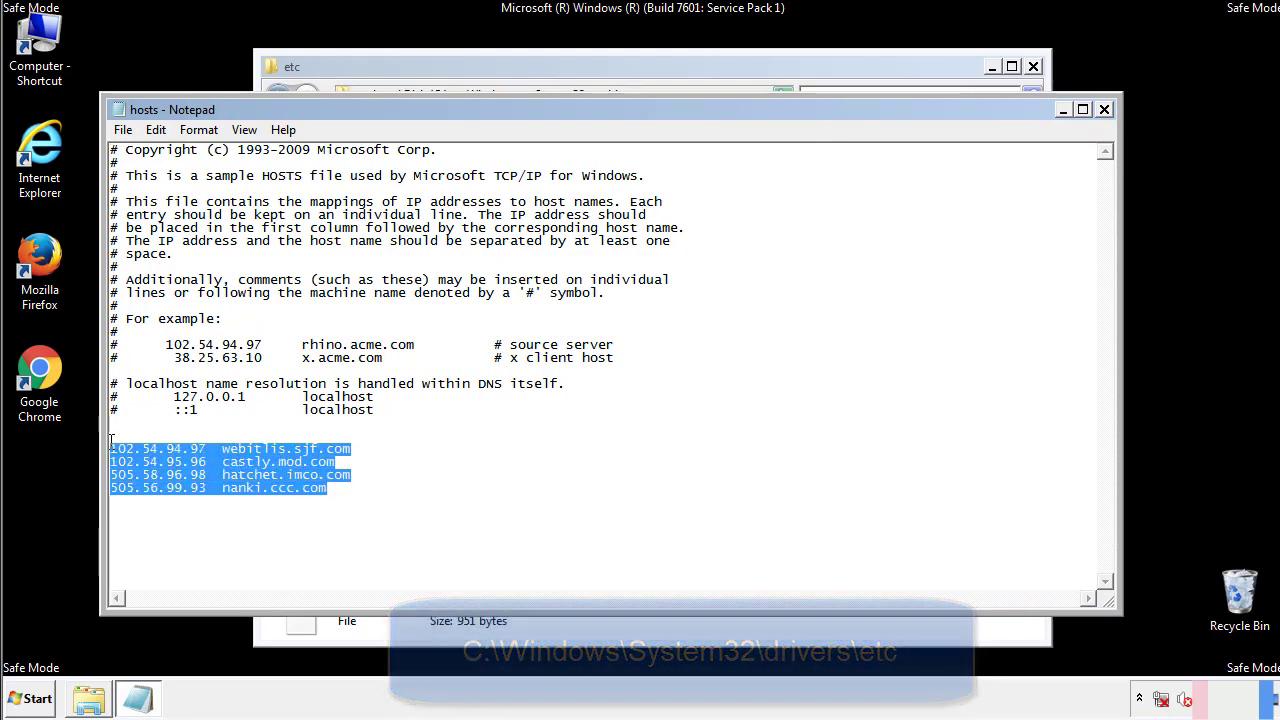
key(Delete)
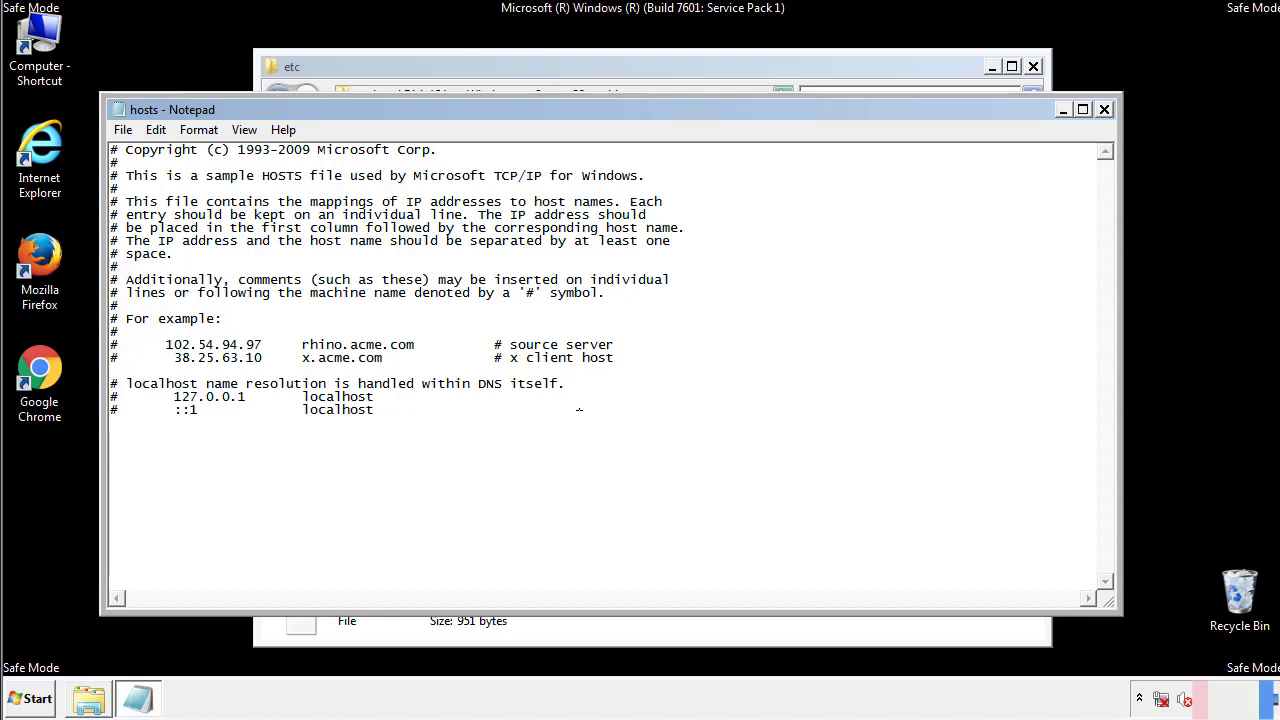
click(1104, 112)
click(563, 365)
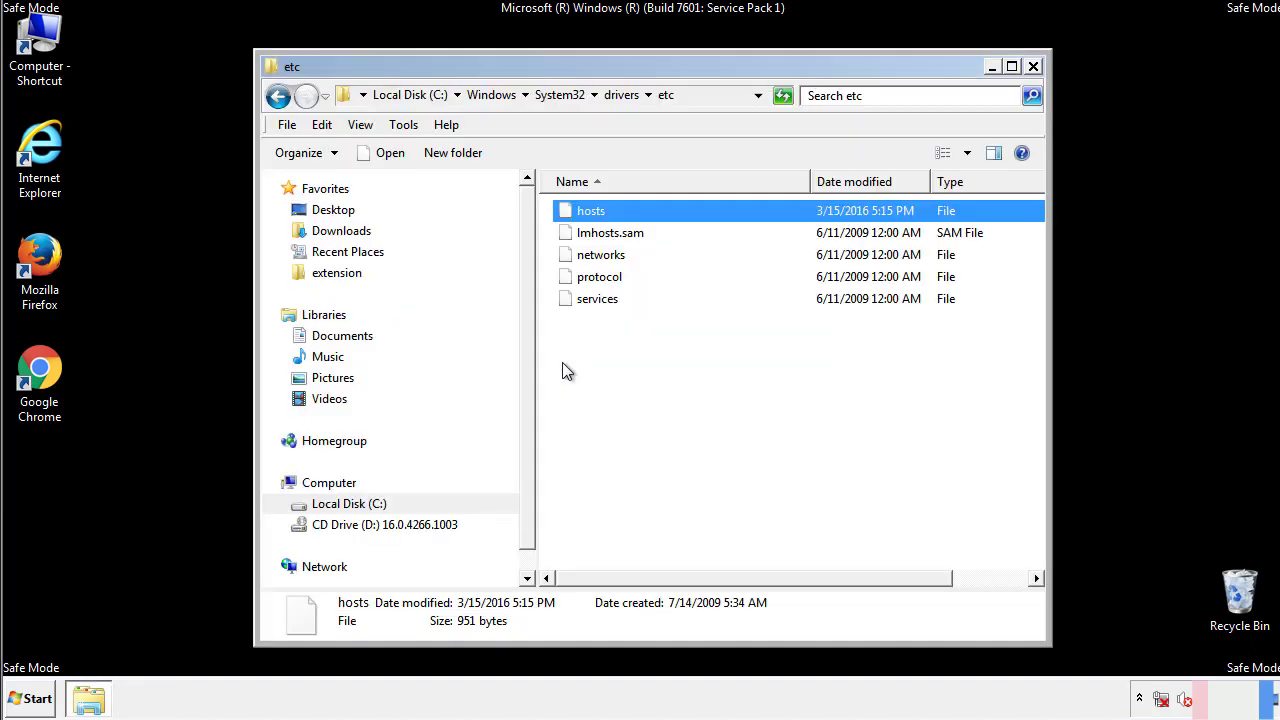
click(562, 364)
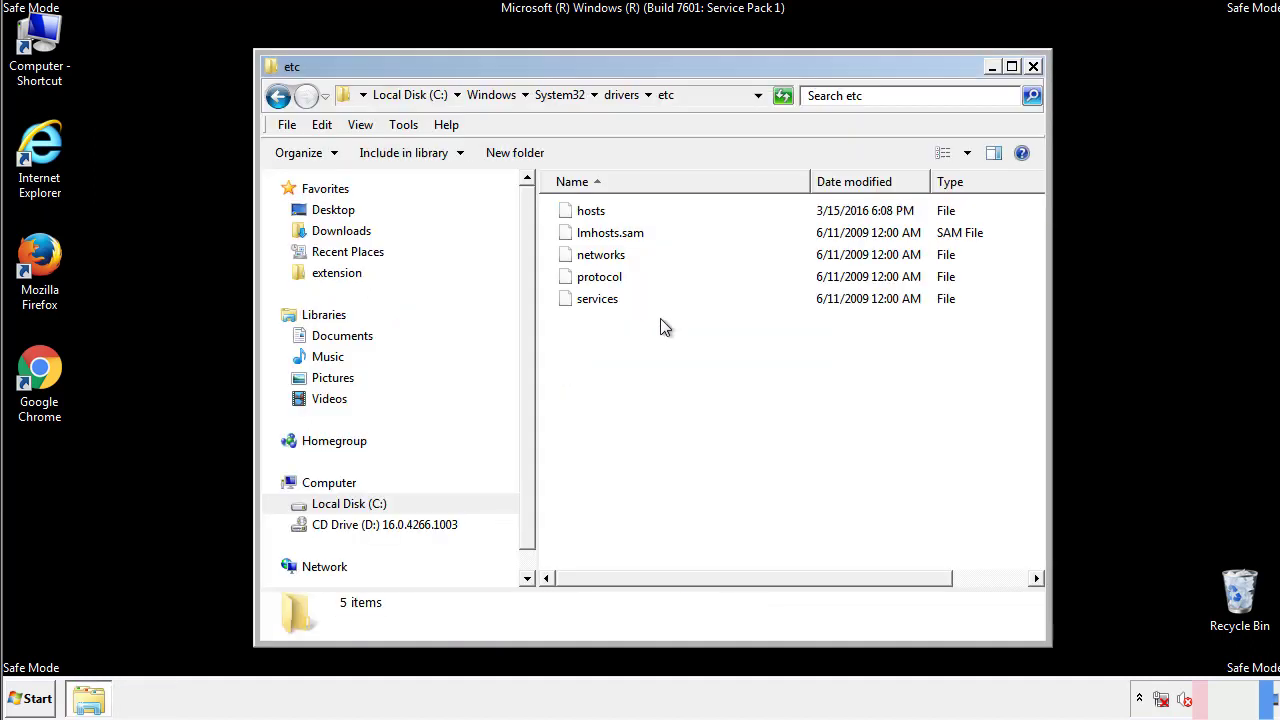
Close the etc window and open the Startup folder from All Programs
click(1033, 66)
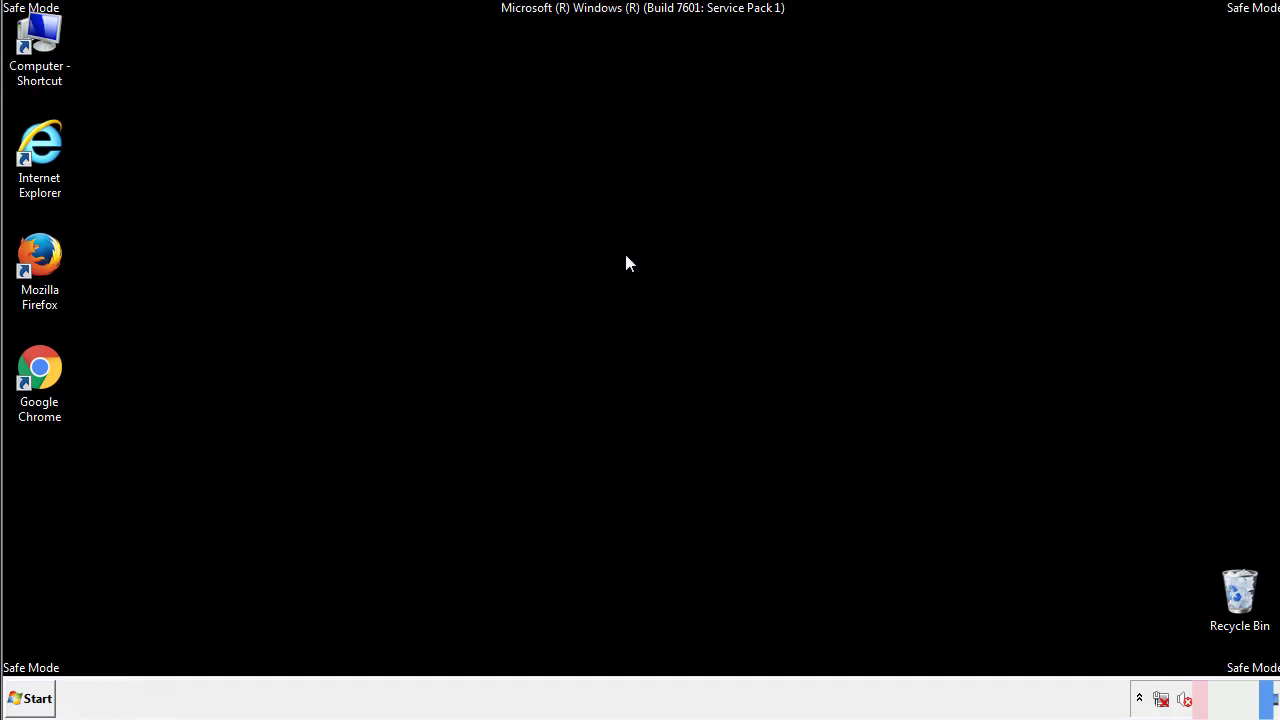
click(32, 699)
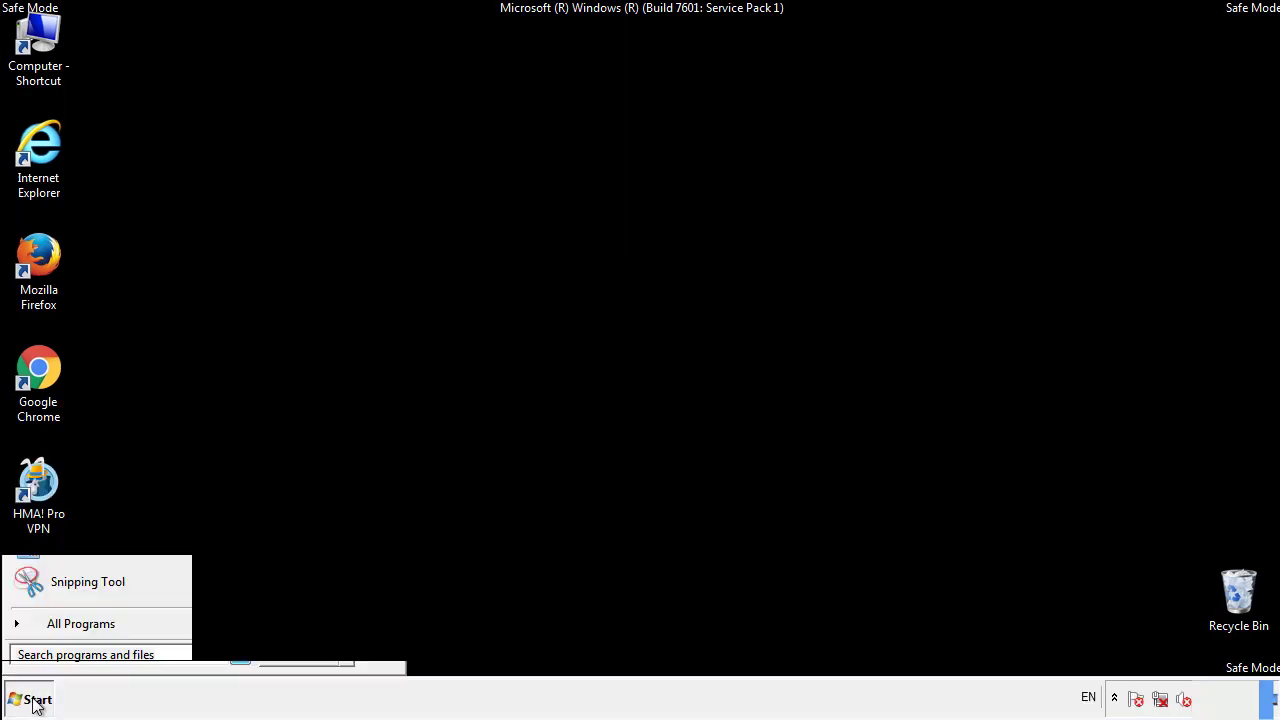
click(57, 631)
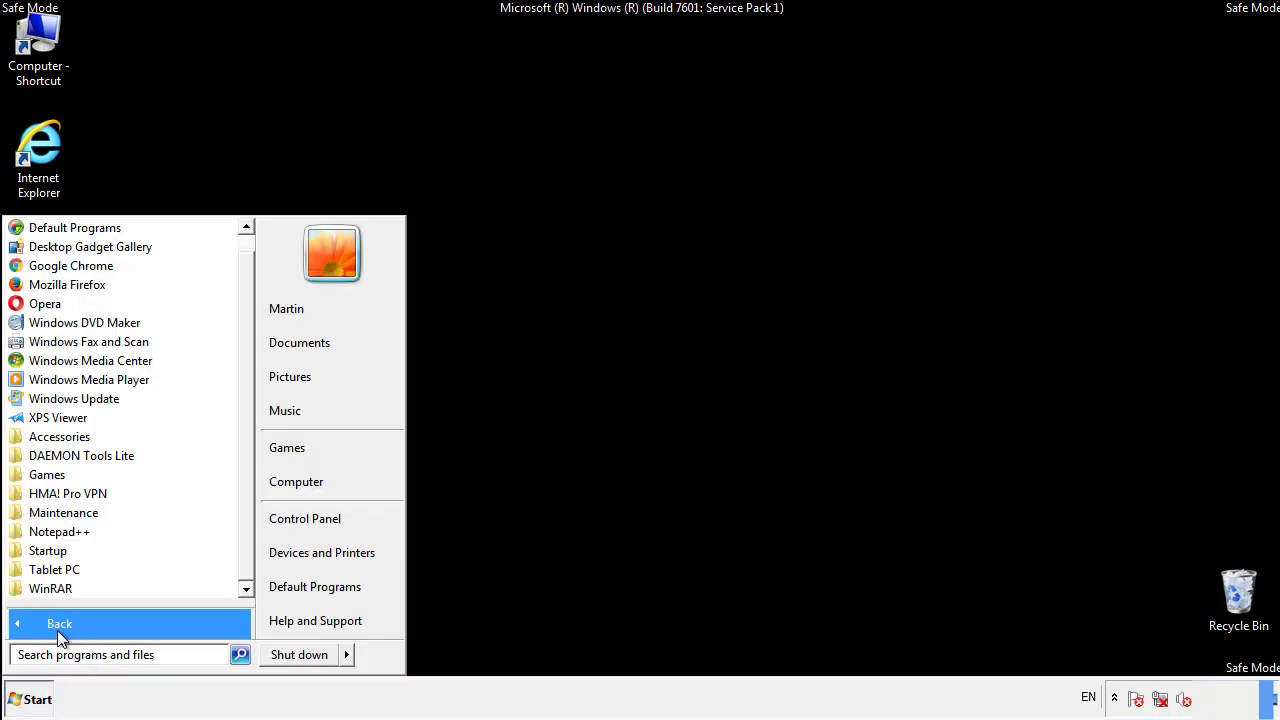
right_click(49, 548)
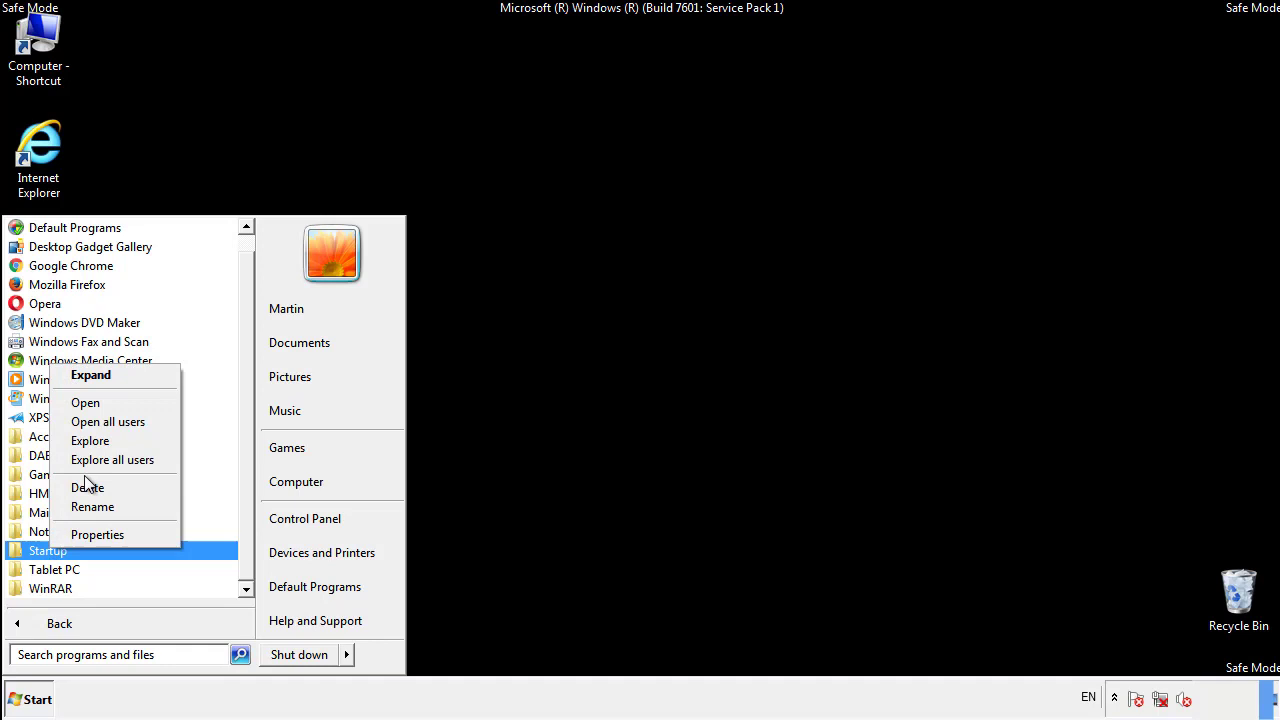
click(97, 402)
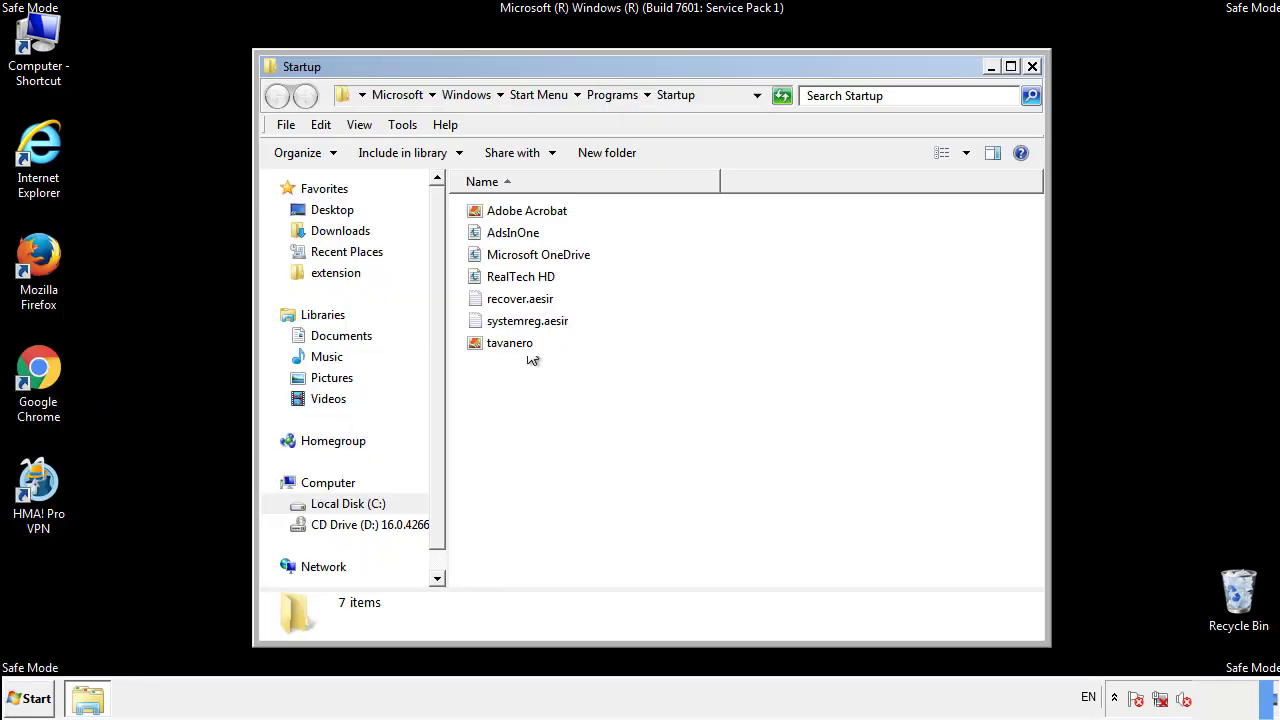
Delete AdsInOne, recover.aesir, systemreg.aesir and tavanero from Startup, then search for regedit
click(522, 236)
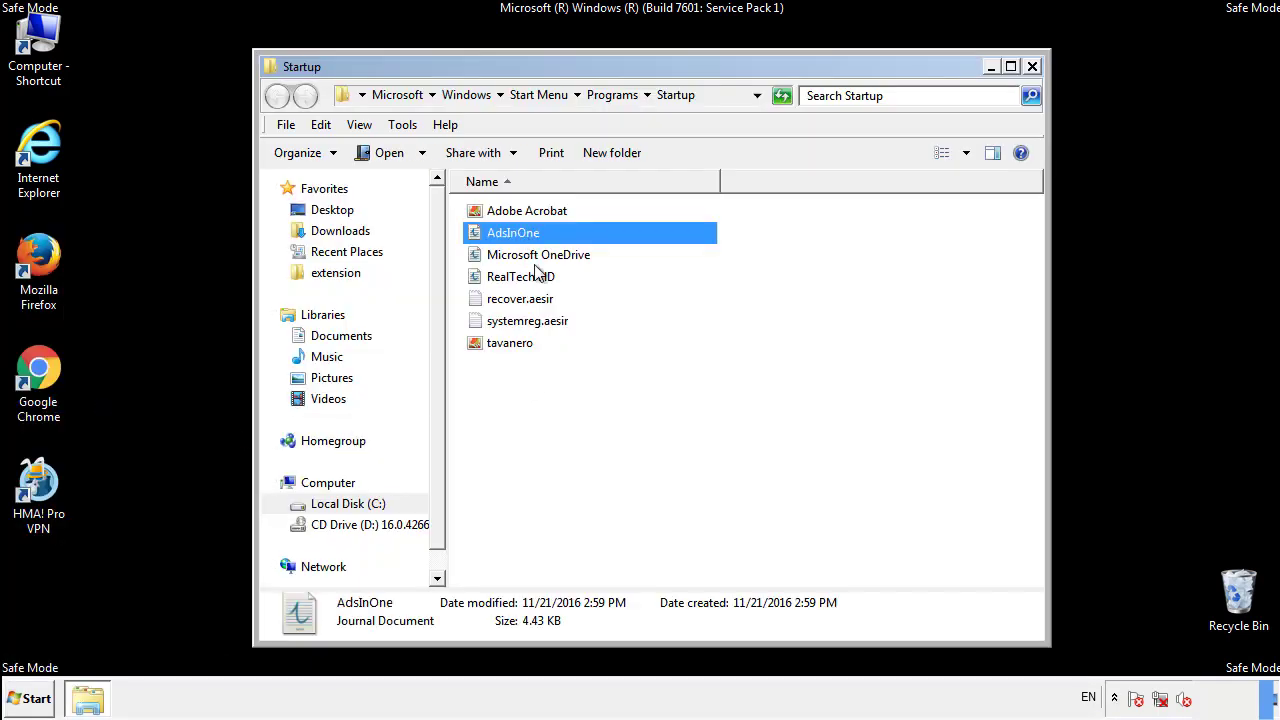
ctrl+click(520, 302)
ctrl+click(530, 321)
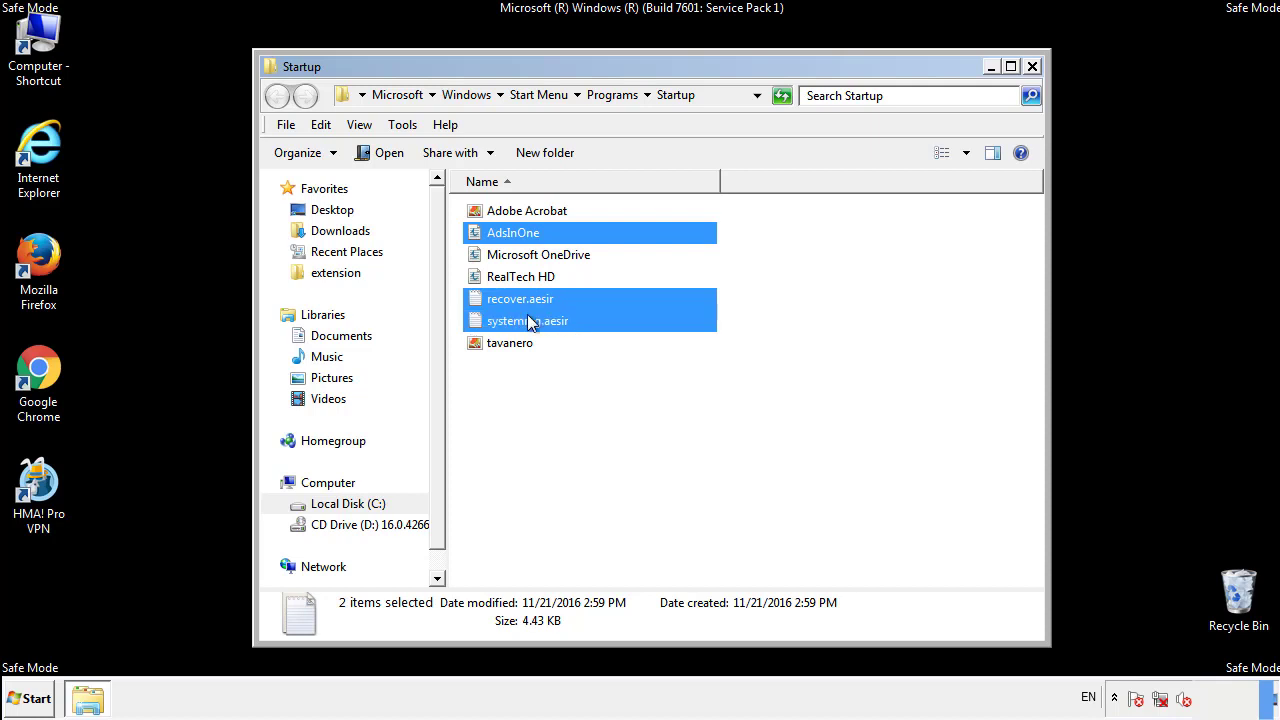
ctrl+click(512, 342)
right_click(506, 344)
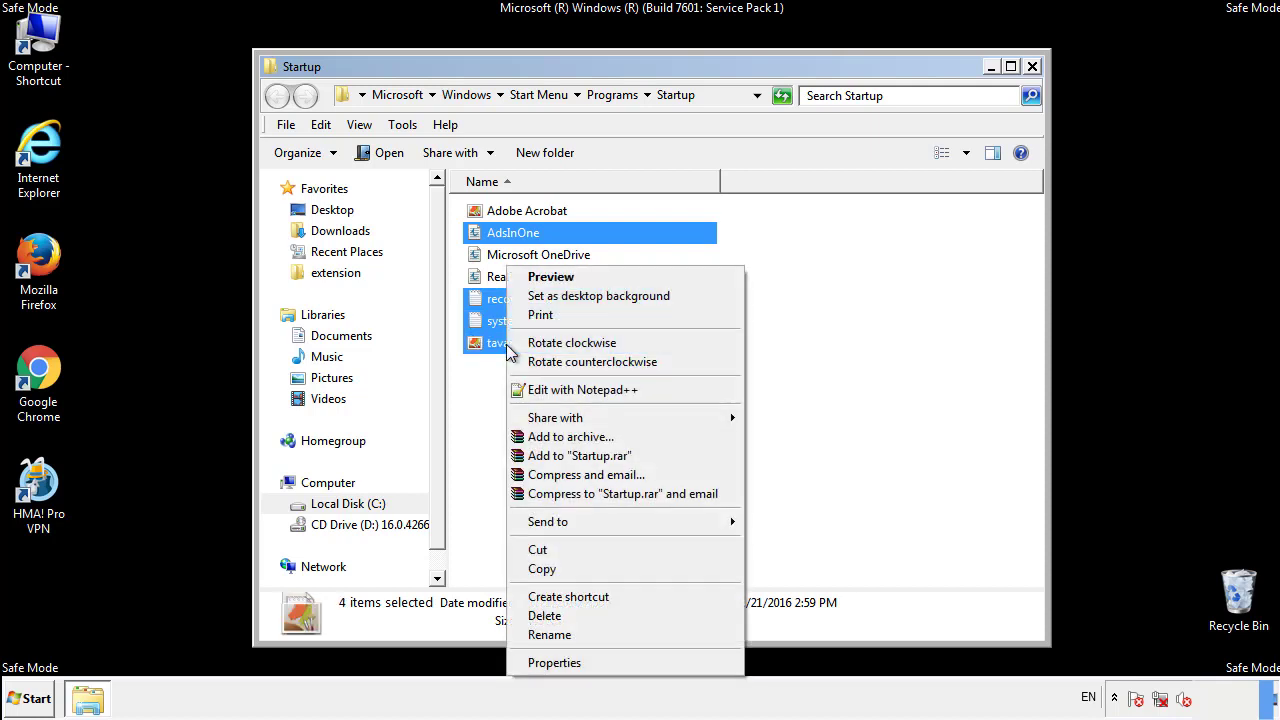
click(544, 615)
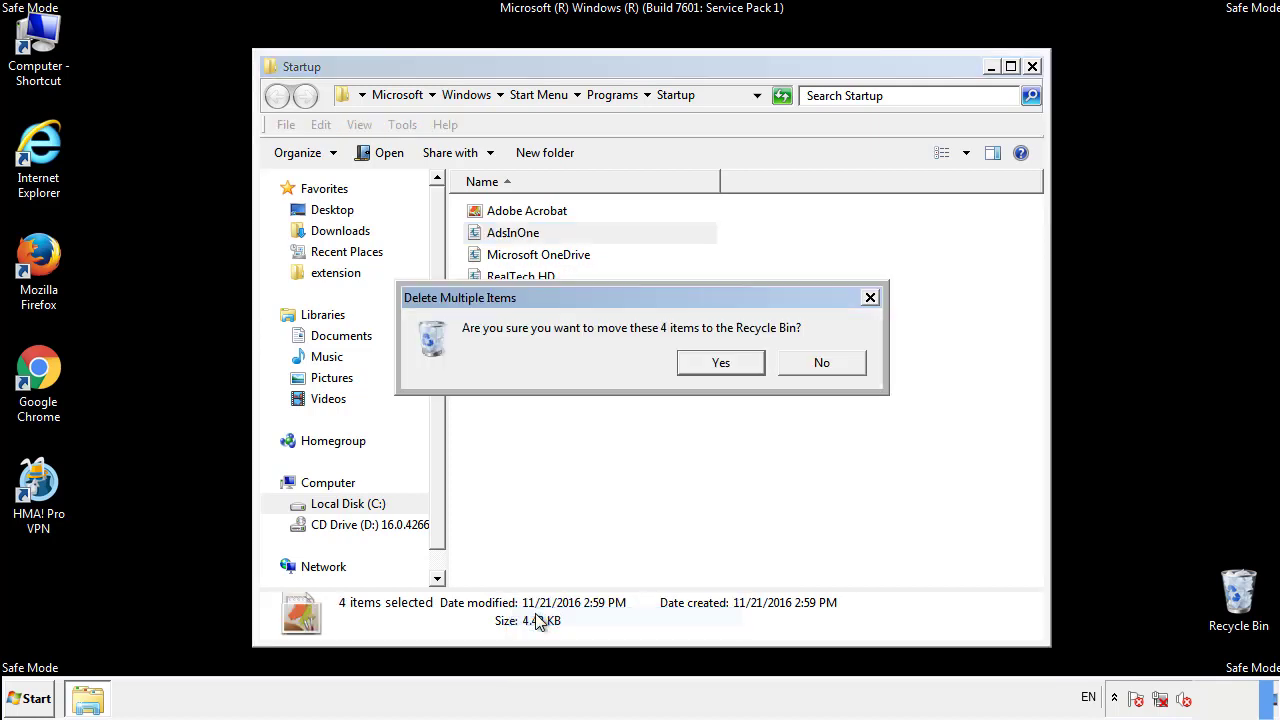
click(709, 364)
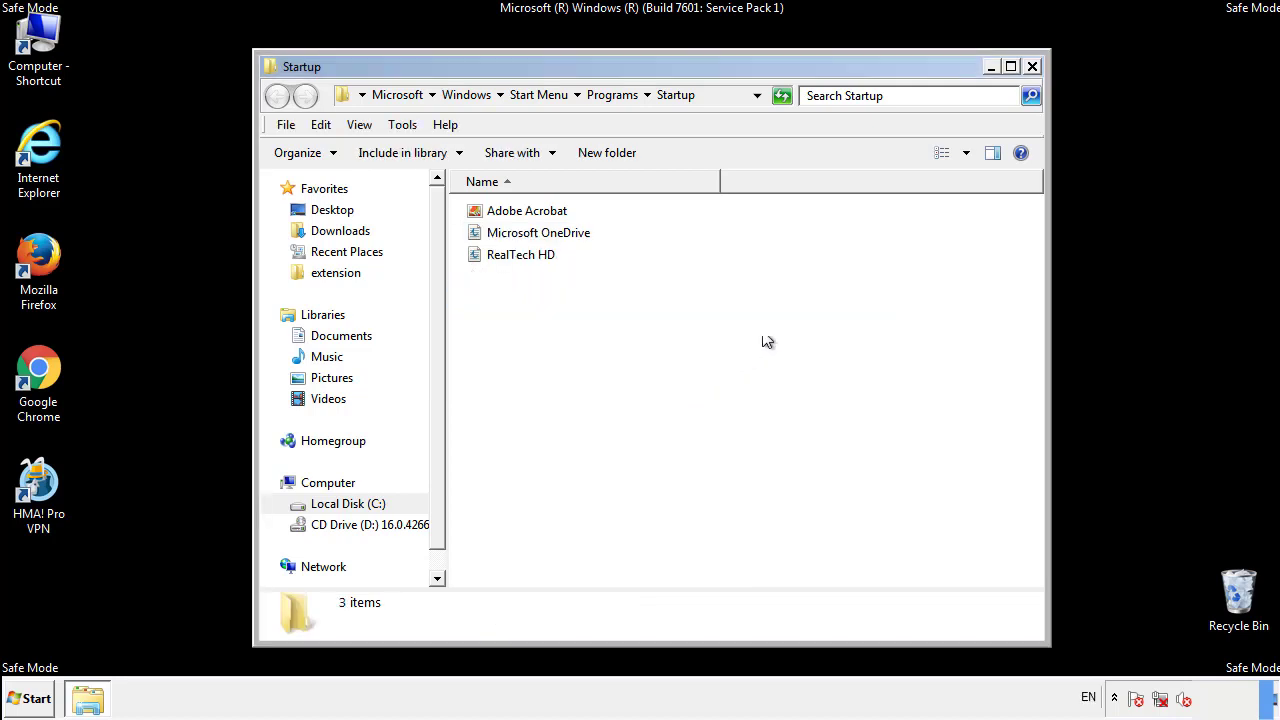
click(1034, 70)
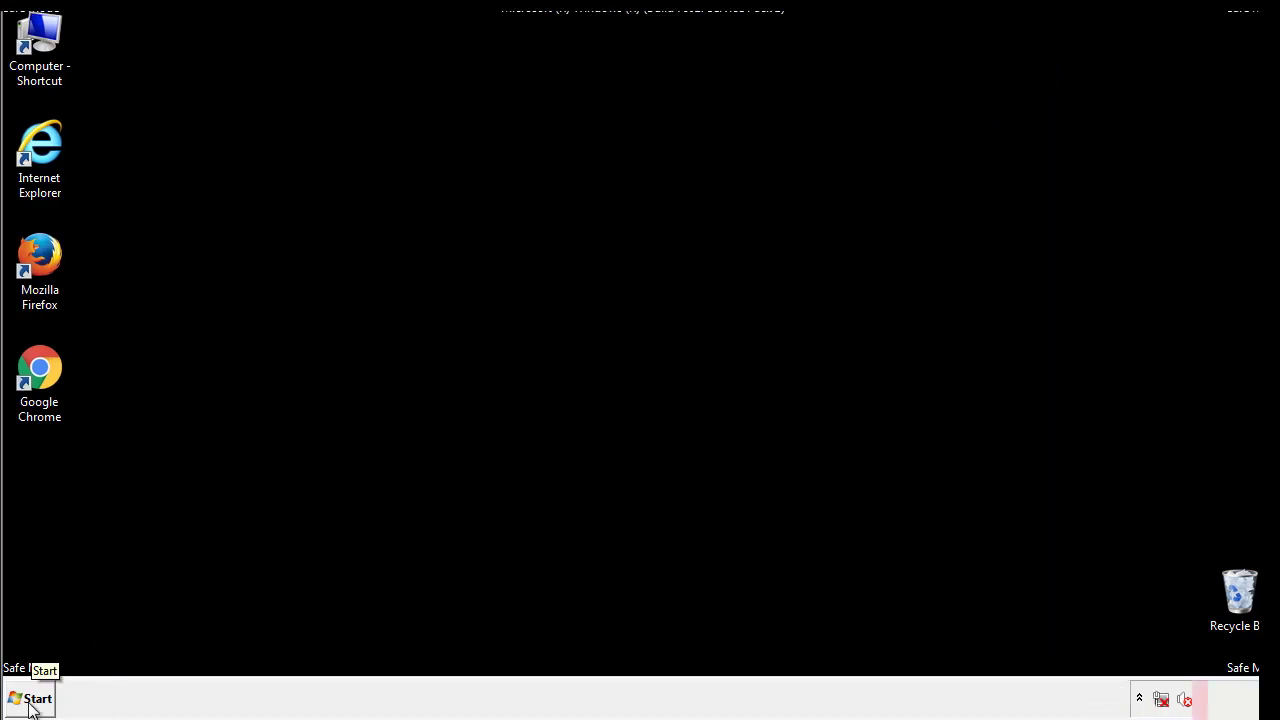
click(30, 705)
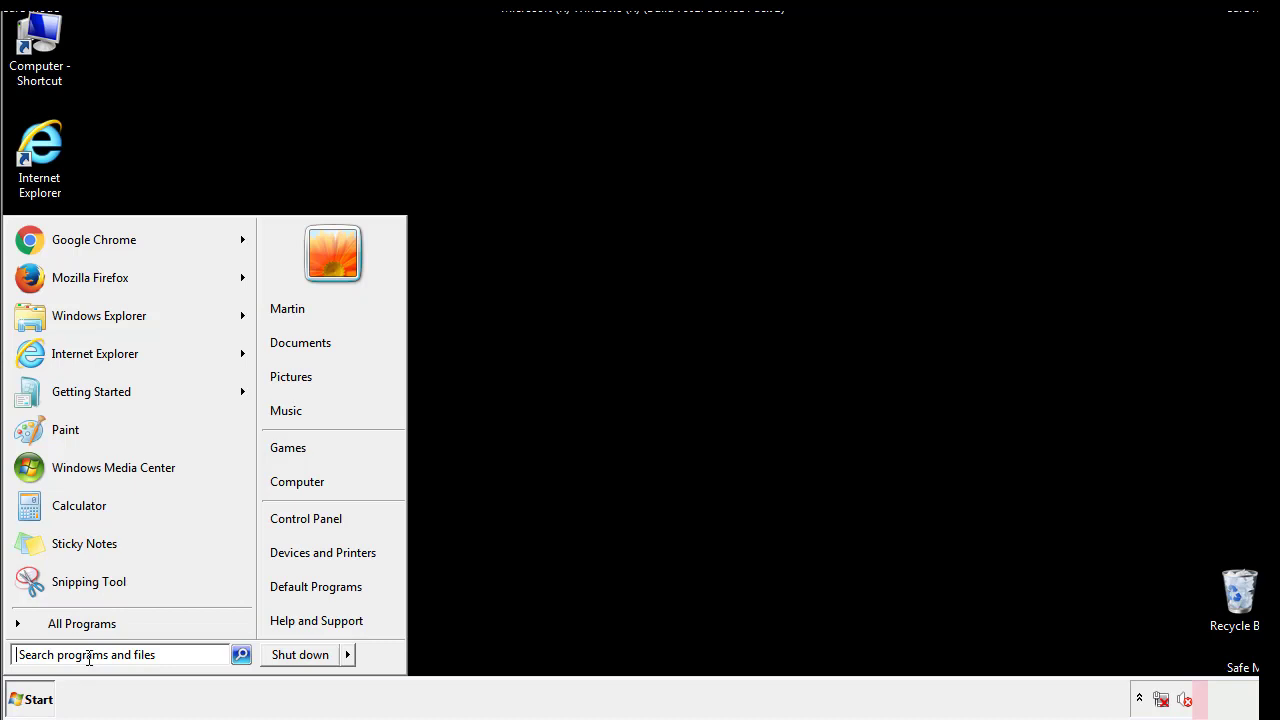
text(reged)
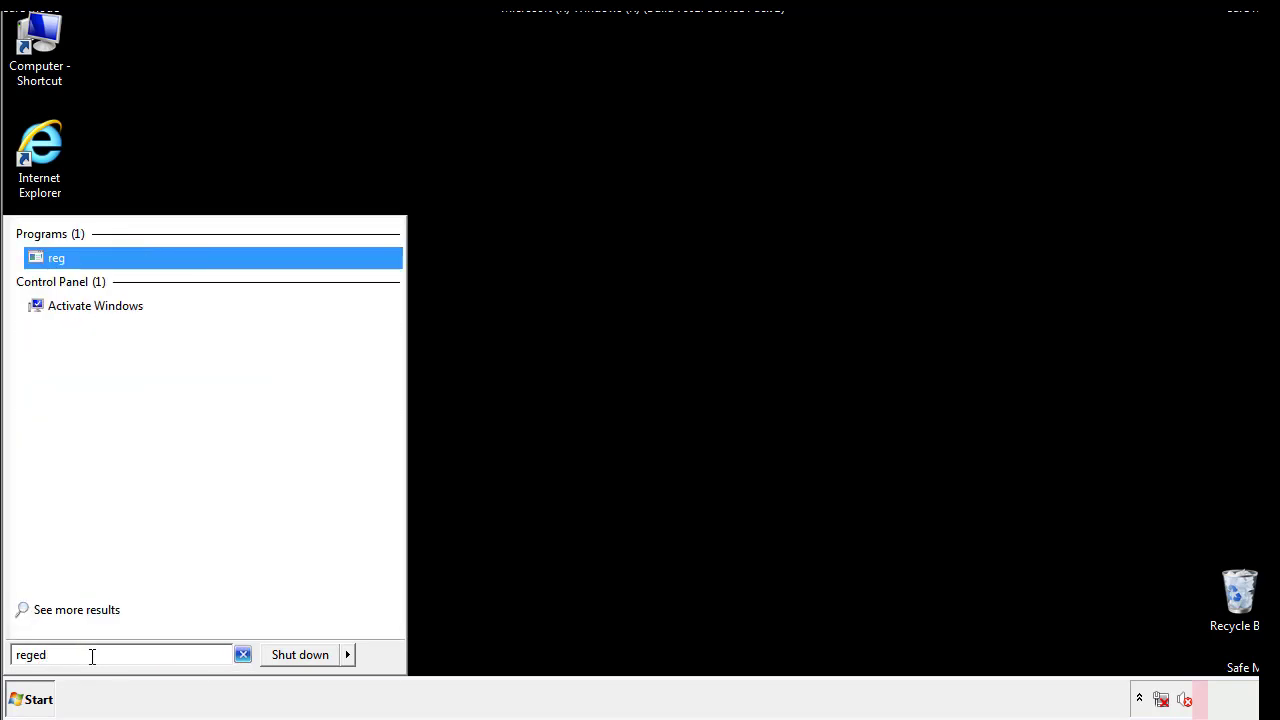
text(it)
Expand HKEY_LOCAL_MACHINE\SOFTWARE\Microsoft\Windows\CurrentVersion in Registry Editor to show Run
key(Return)
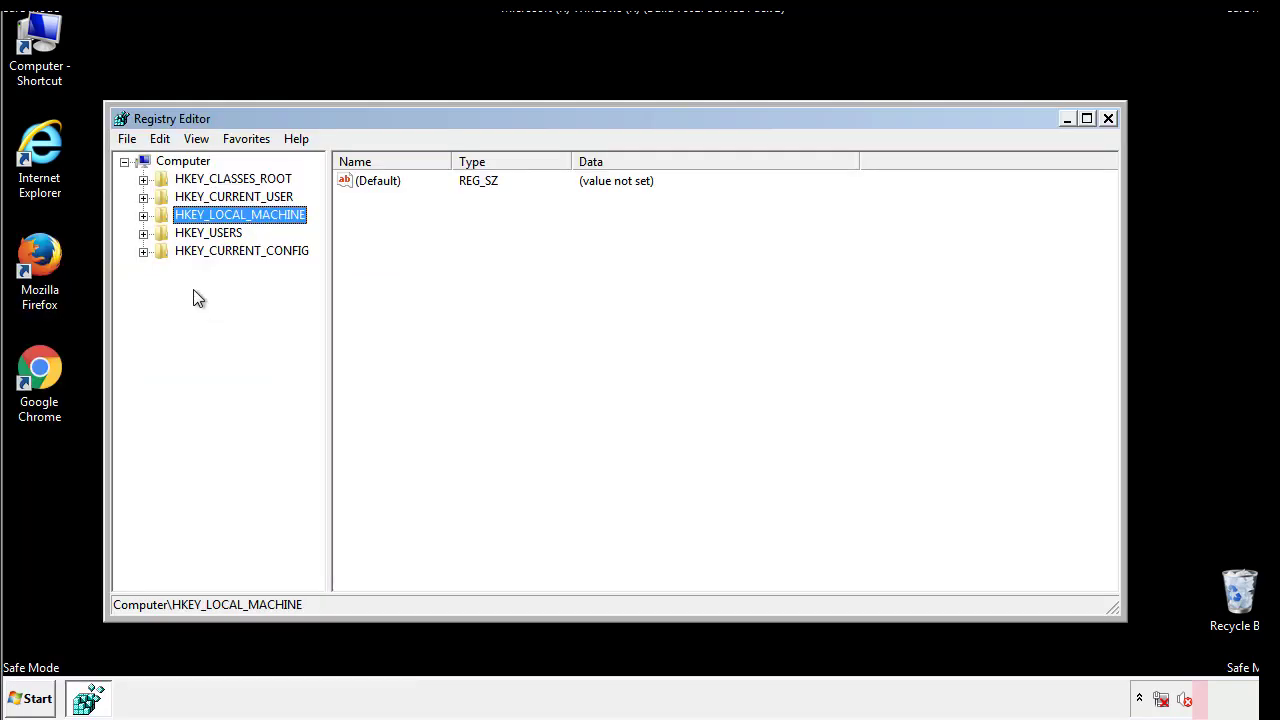
click(143, 216)
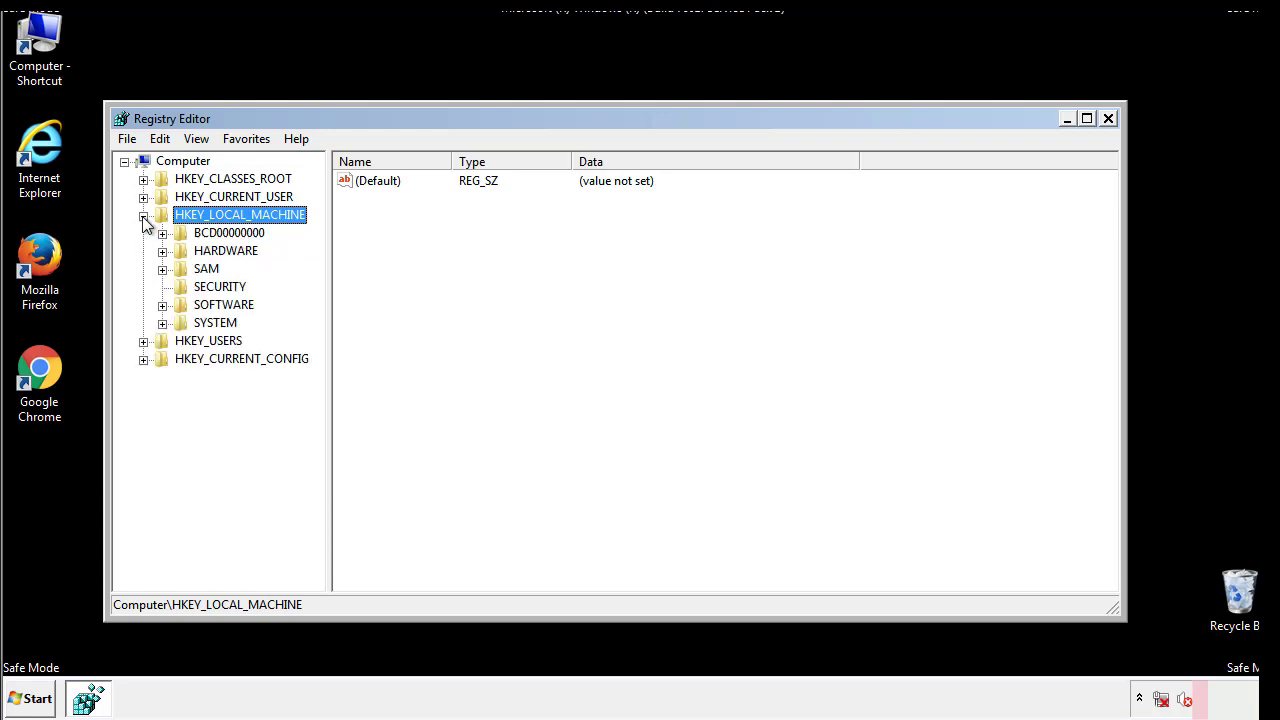
click(162, 306)
drag(315, 295, 317, 331)
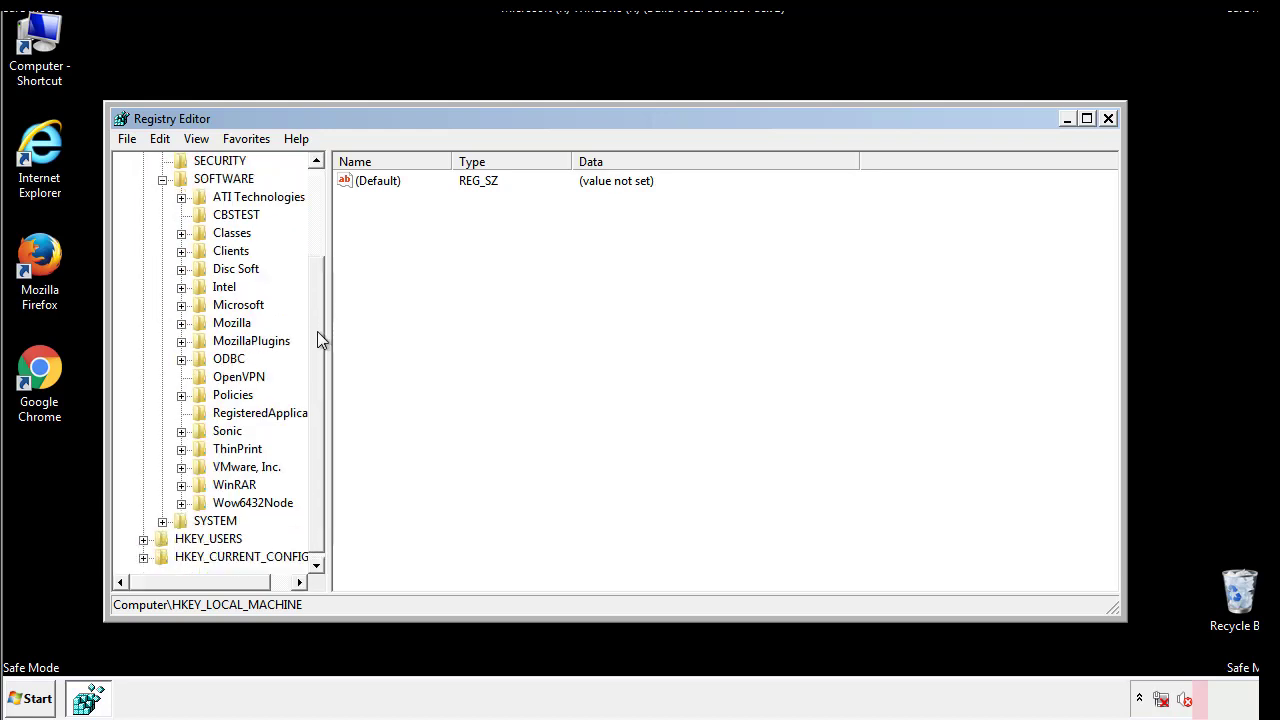
click(181, 305)
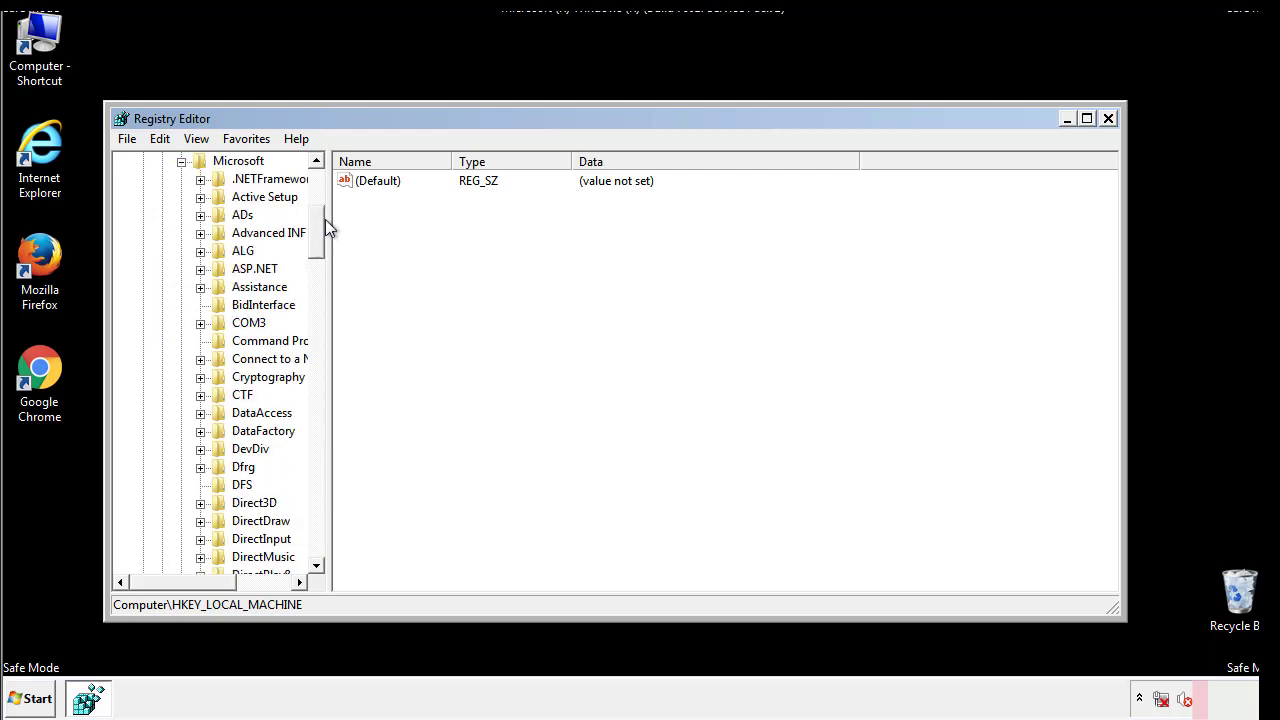
mouse_move(315, 245)
mouse_down()
mouse_move(318, 535)
mouse_move(316, 515)
mouse_up()
click(200, 305)
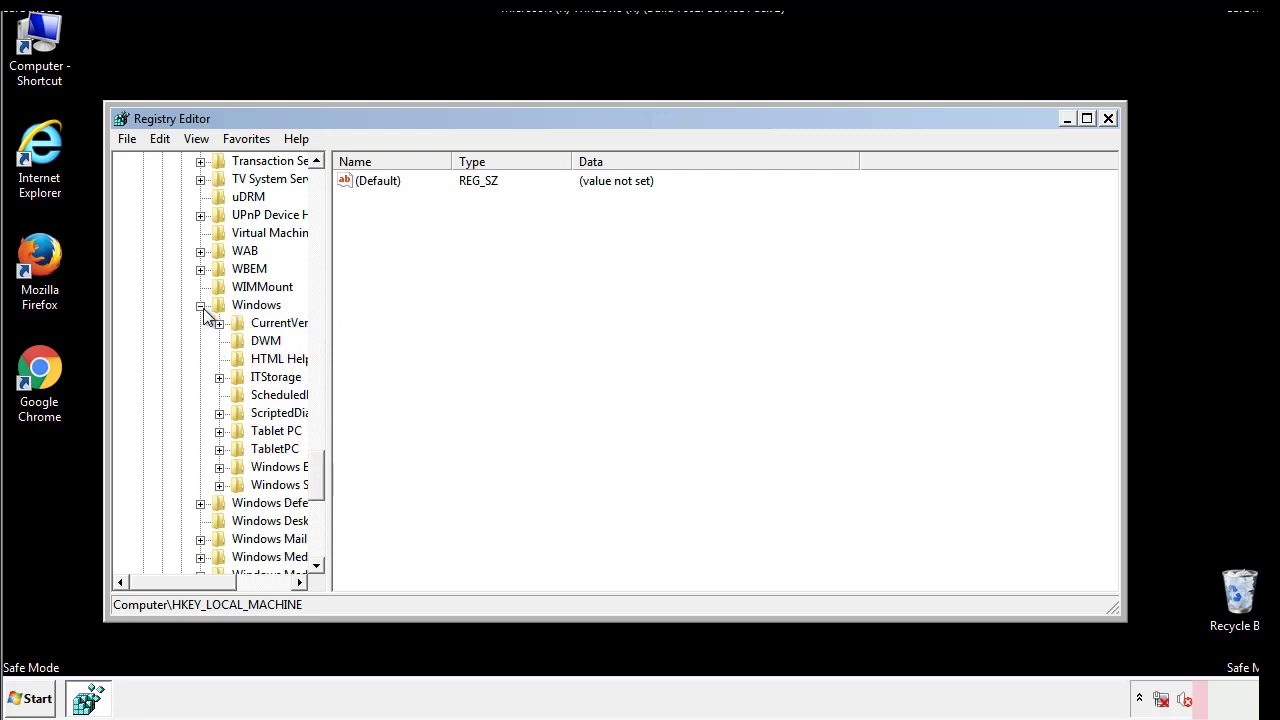
drag(176, 582, 210, 587)
click(165, 323)
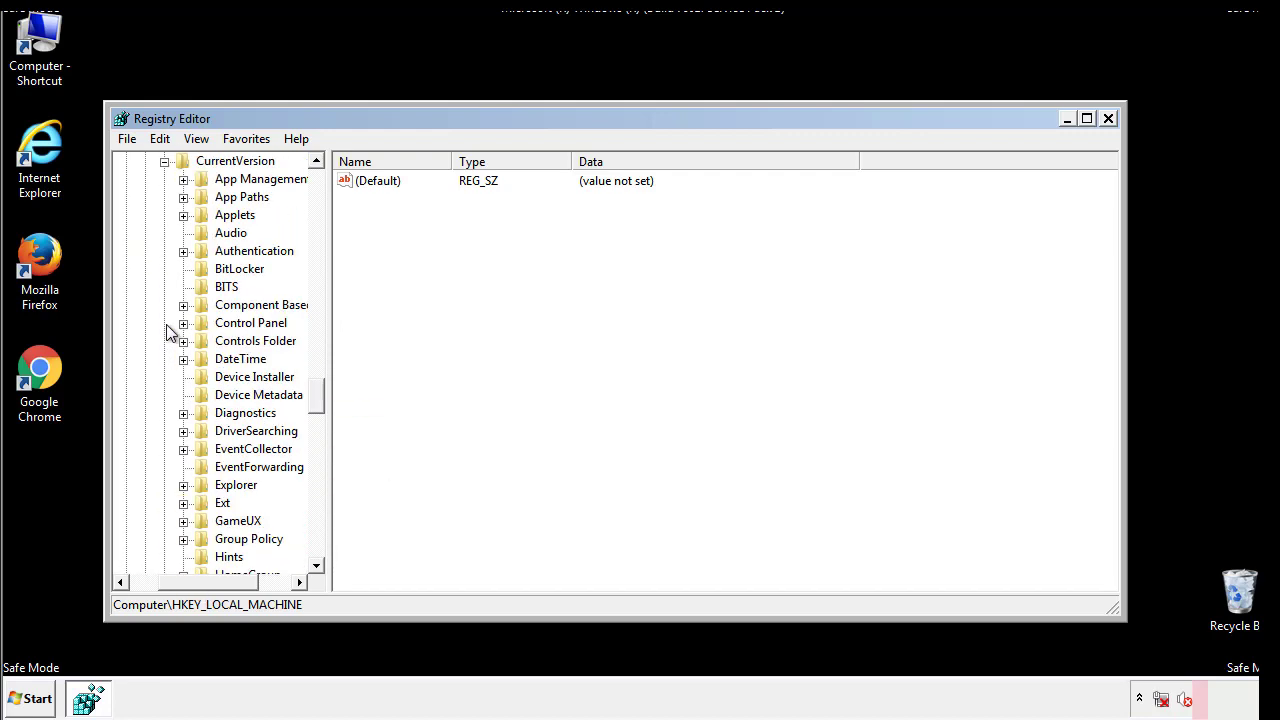
drag(325, 396, 317, 463)
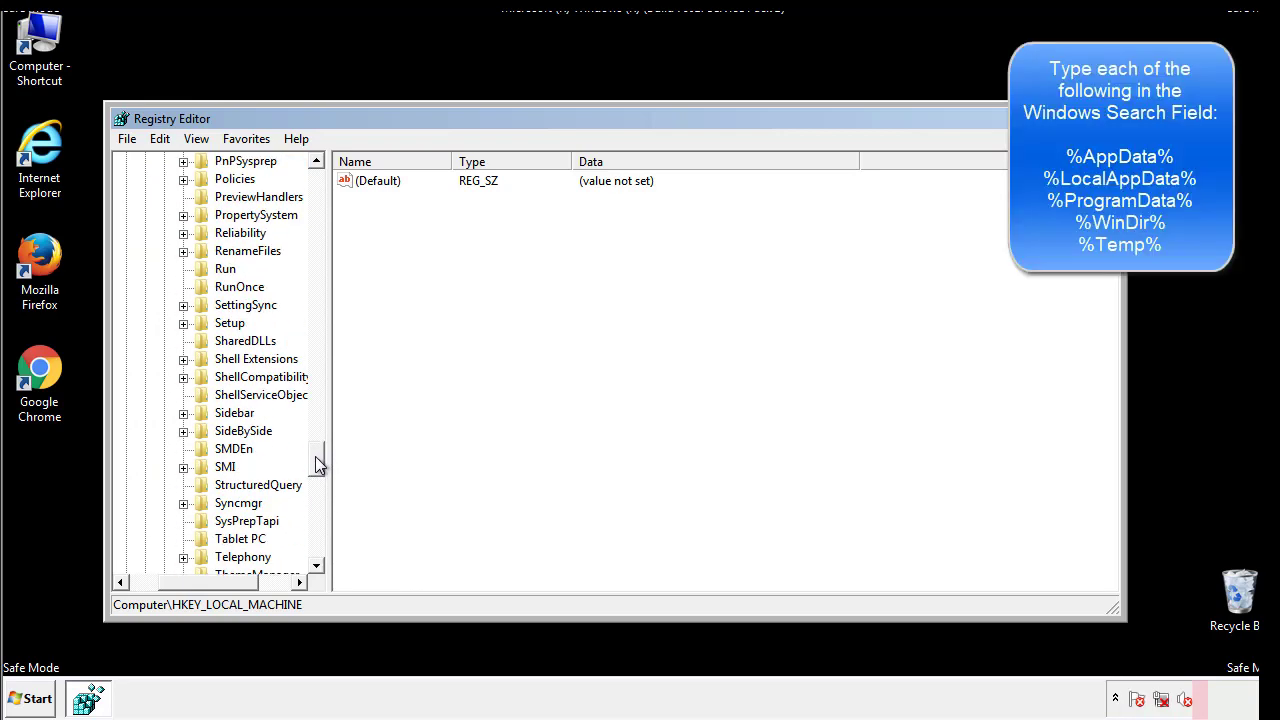
Delete the tappi.loc value from the HKLM Run key
click(212, 270)
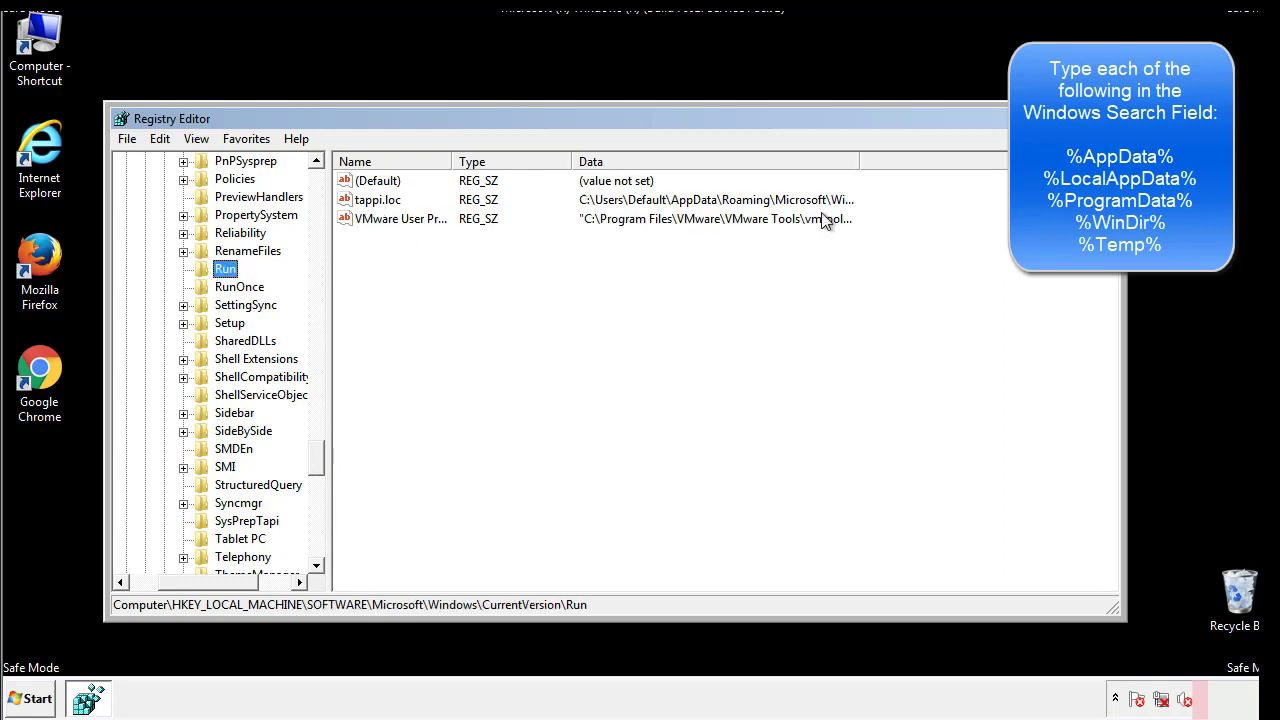
click(379, 204)
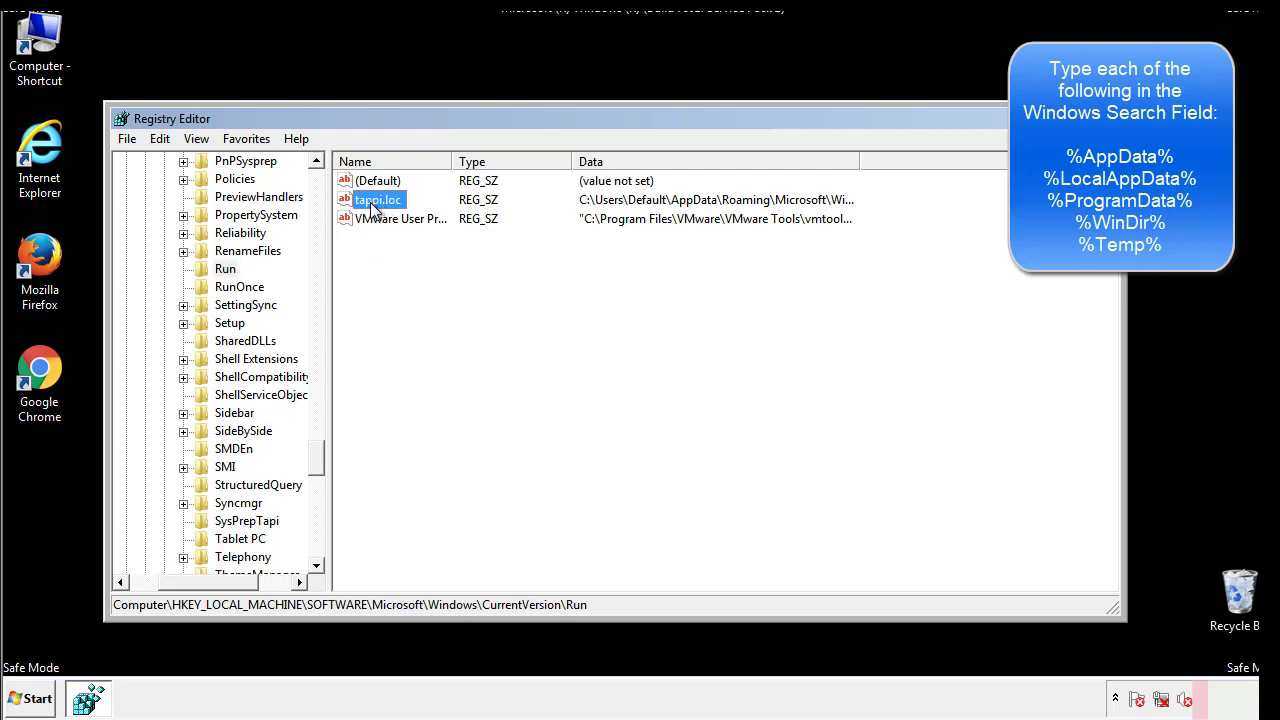
right_click(370, 201)
click(400, 260)
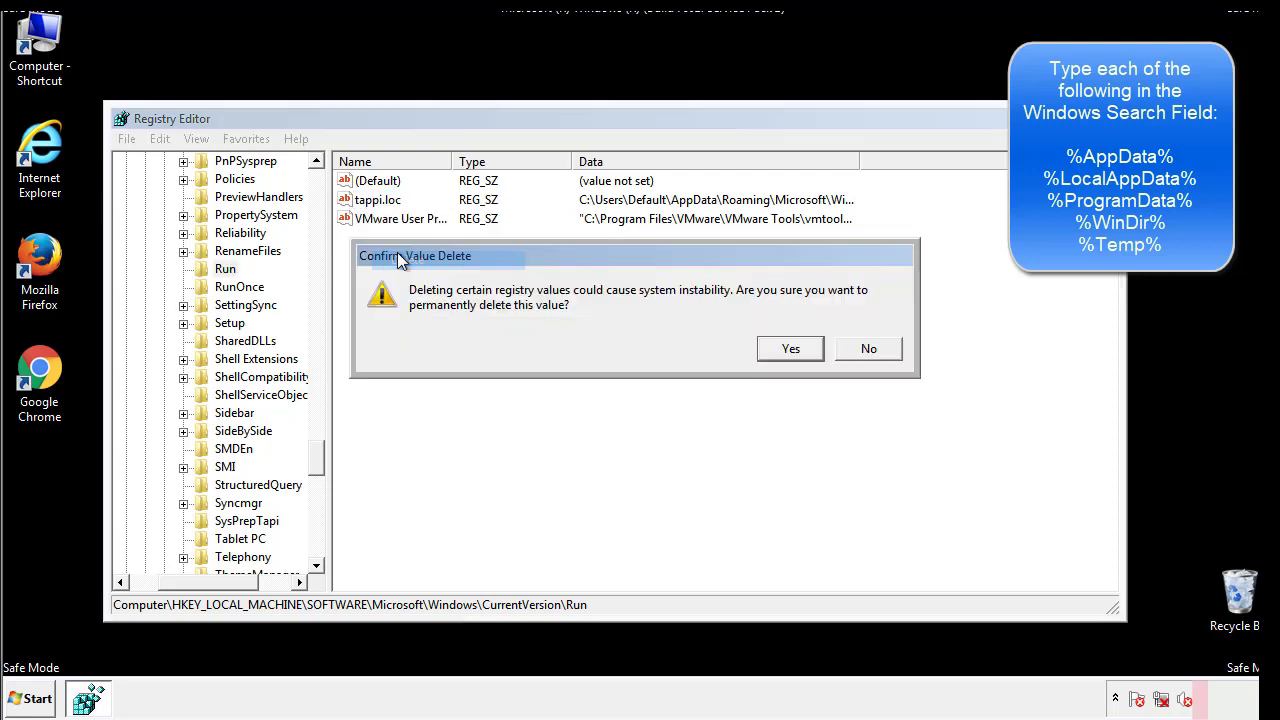
click(780, 355)
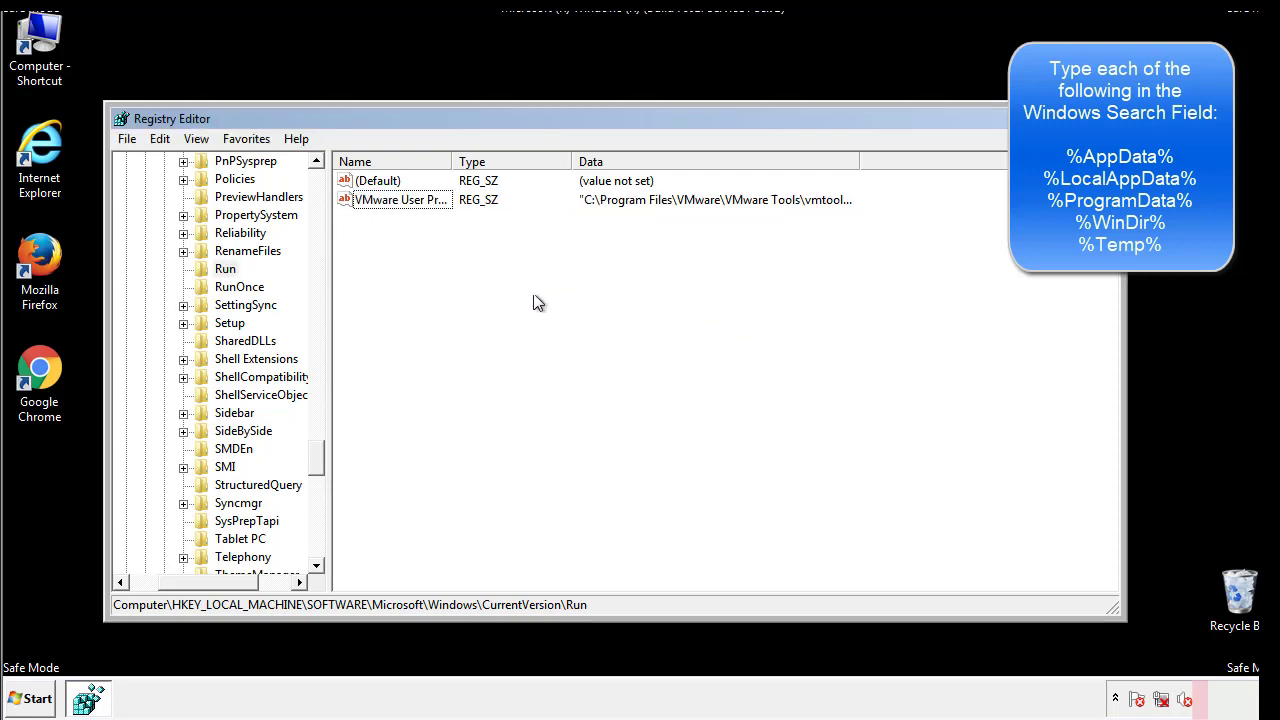
drag(314, 452, 316, 548)
drag(245, 581, 155, 595)
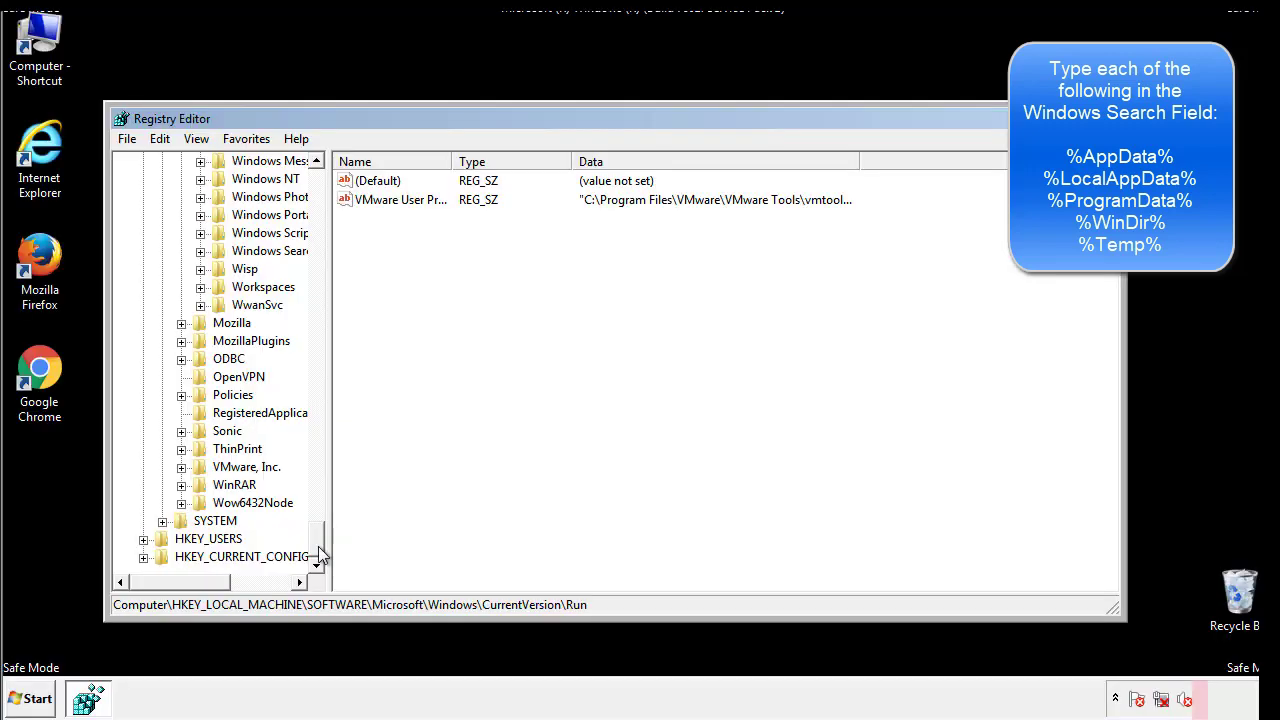
drag(322, 545, 326, 195)
Expand HKEY_CURRENT_USER\Software\Microsoft\Windows\CurrentVersion in the registry tree
click(143, 214)
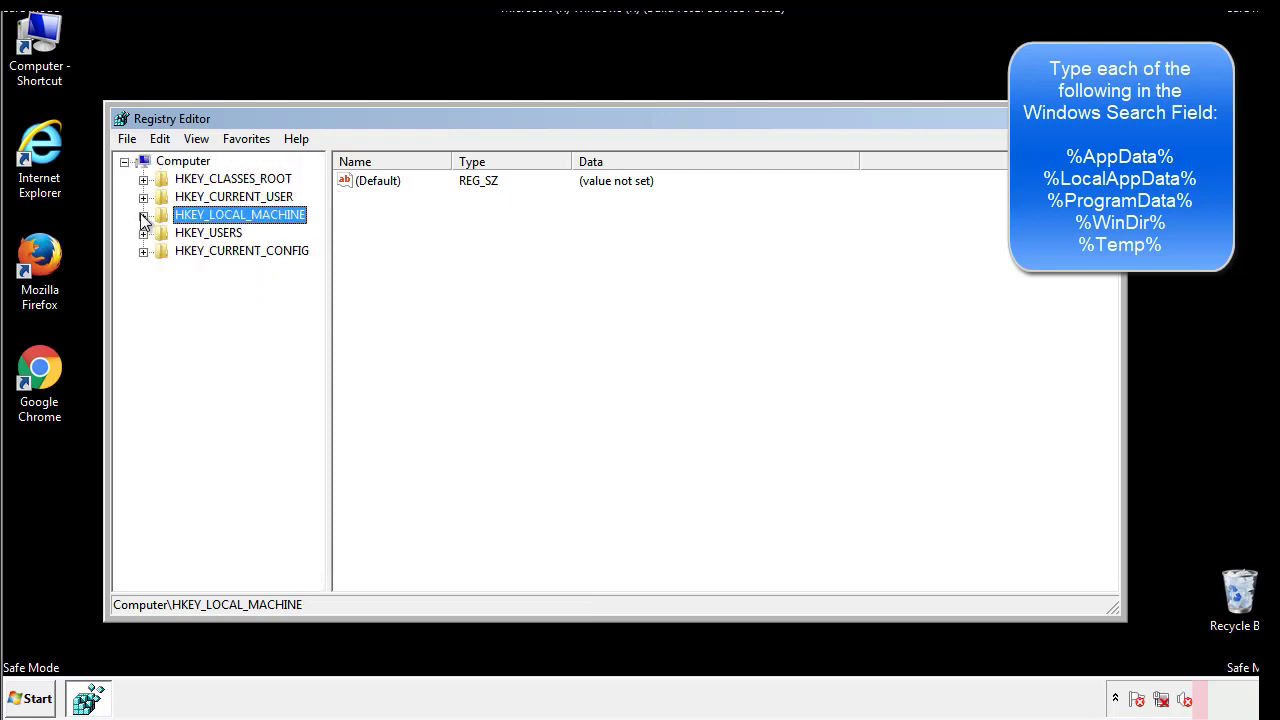
click(143, 197)
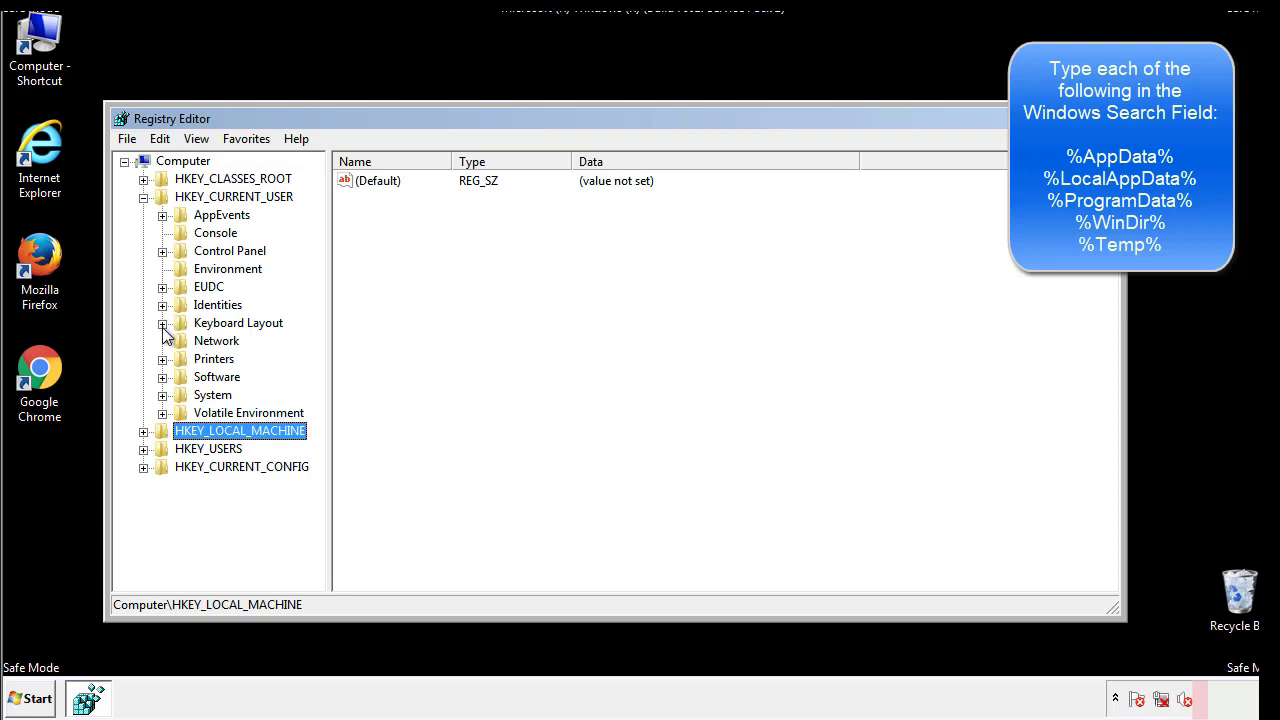
click(162, 377)
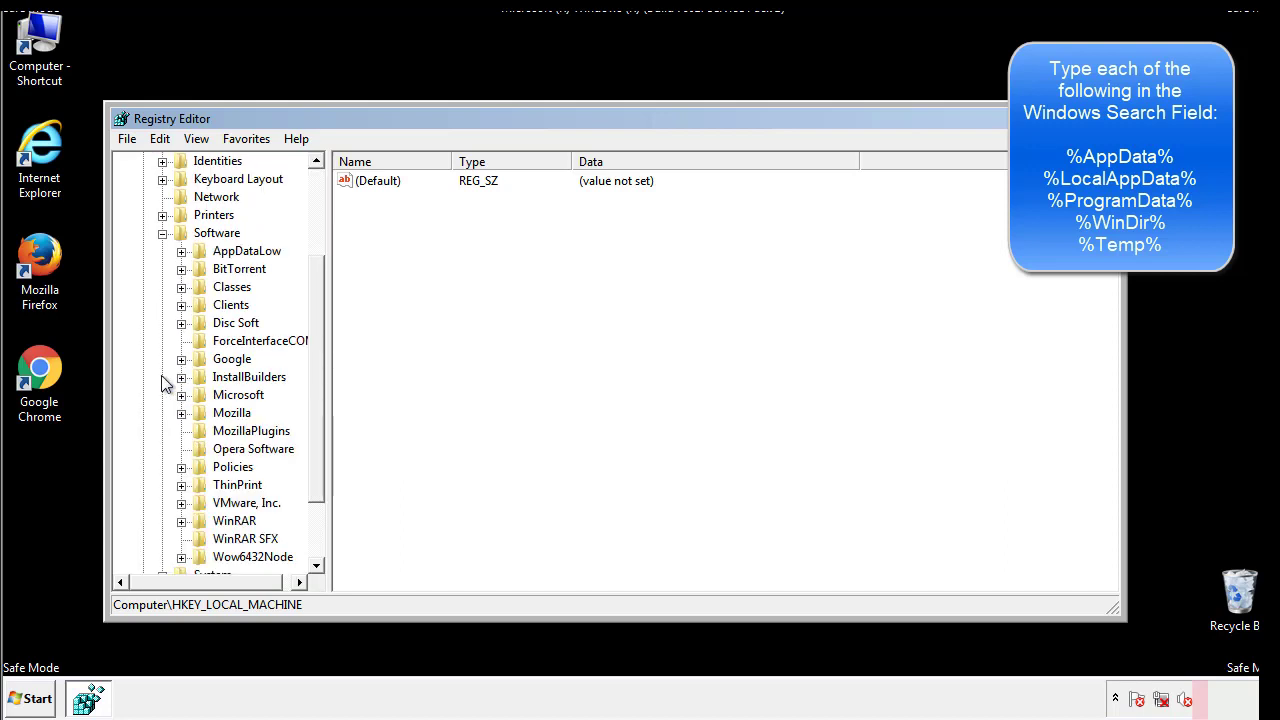
drag(314, 363, 314, 381)
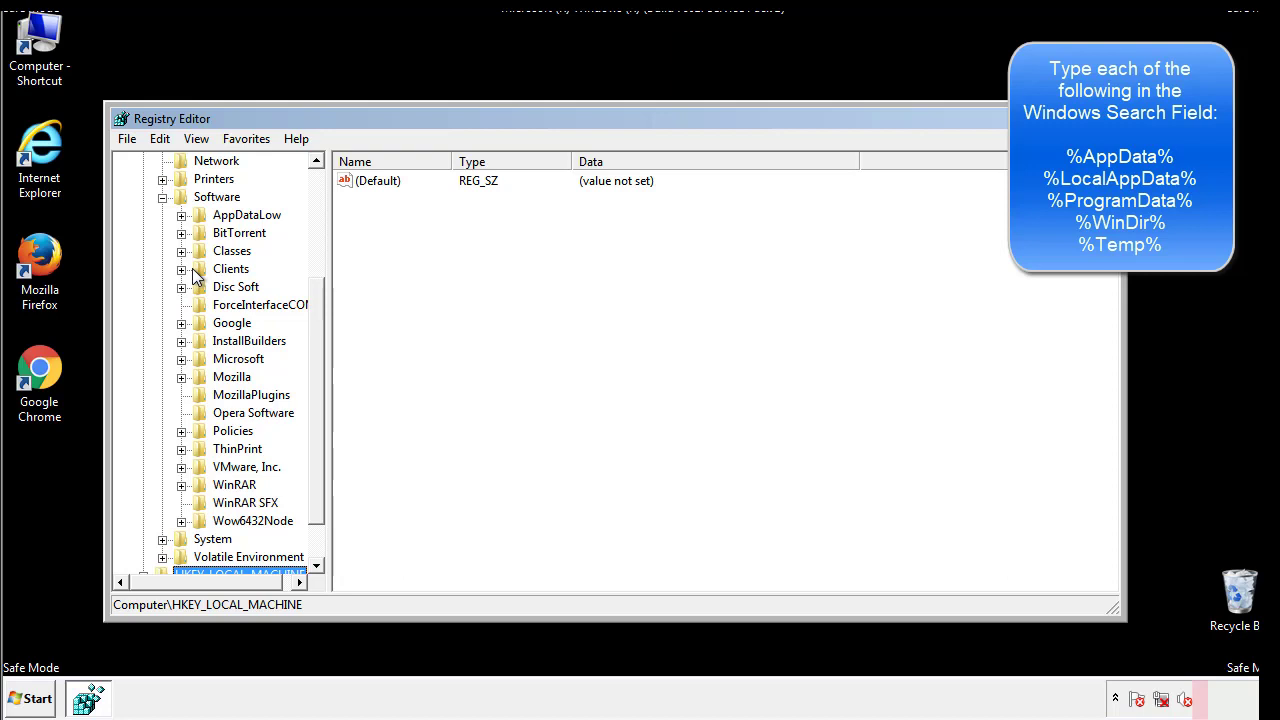
click(181, 359)
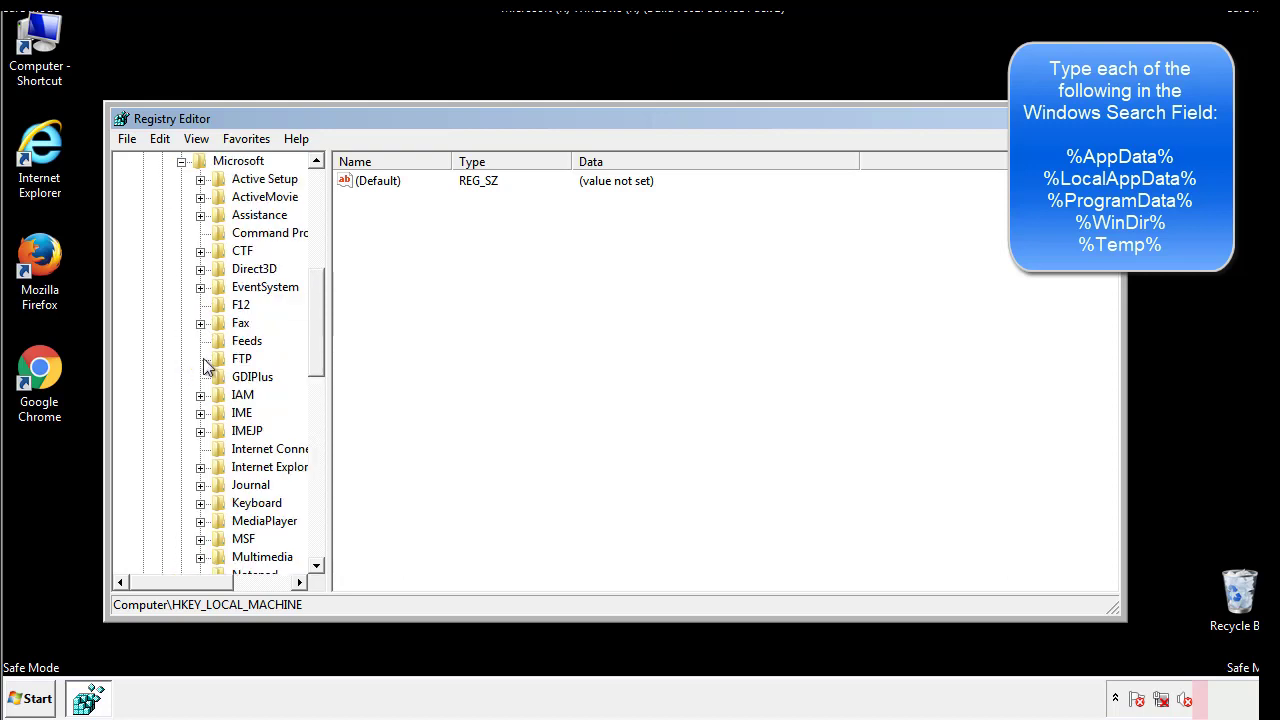
drag(314, 292, 315, 416)
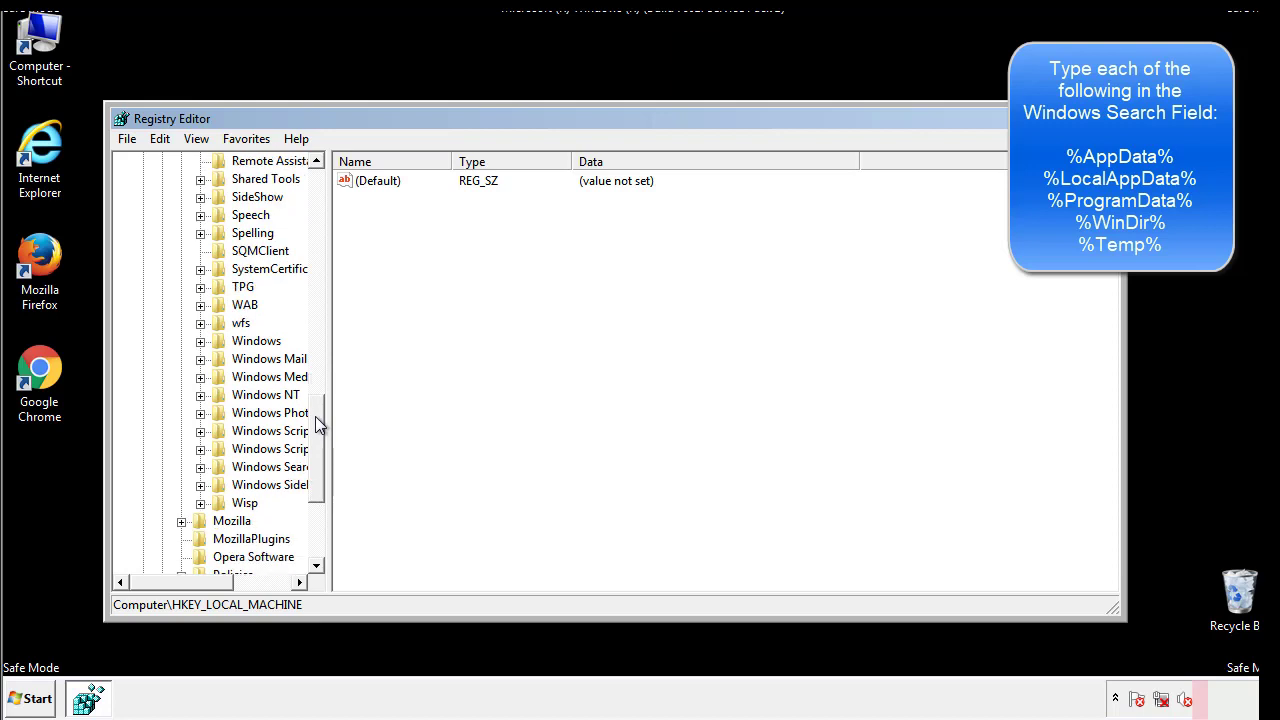
click(200, 341)
click(221, 360)
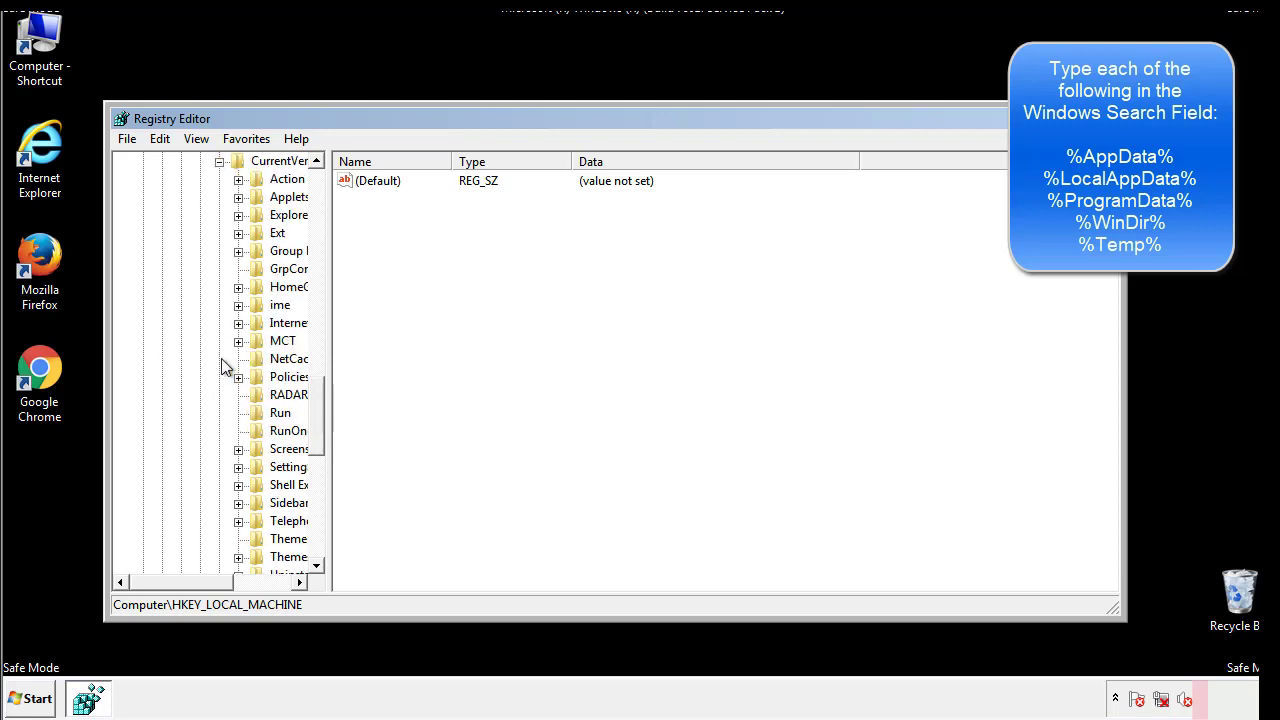
drag(193, 587, 225, 582)
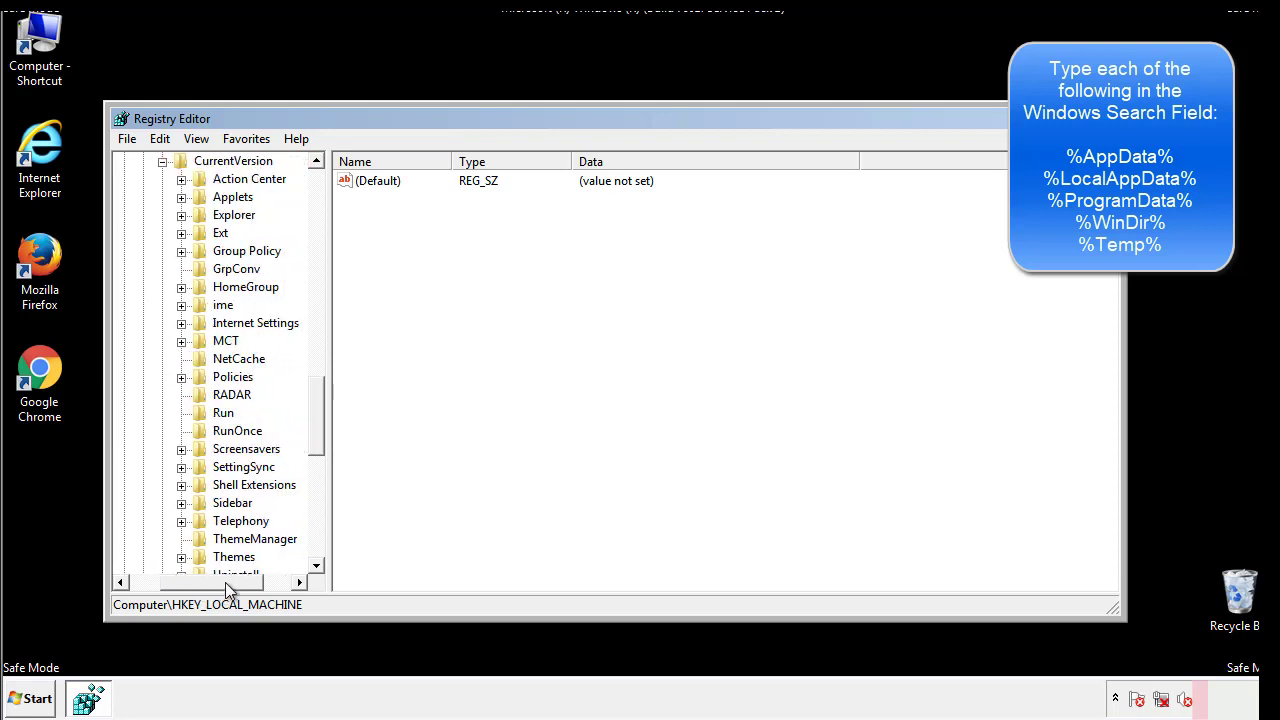
Inspect the HKCU Run key's DAEMON Tools entry, then collapse the Windows key
click(220, 410)
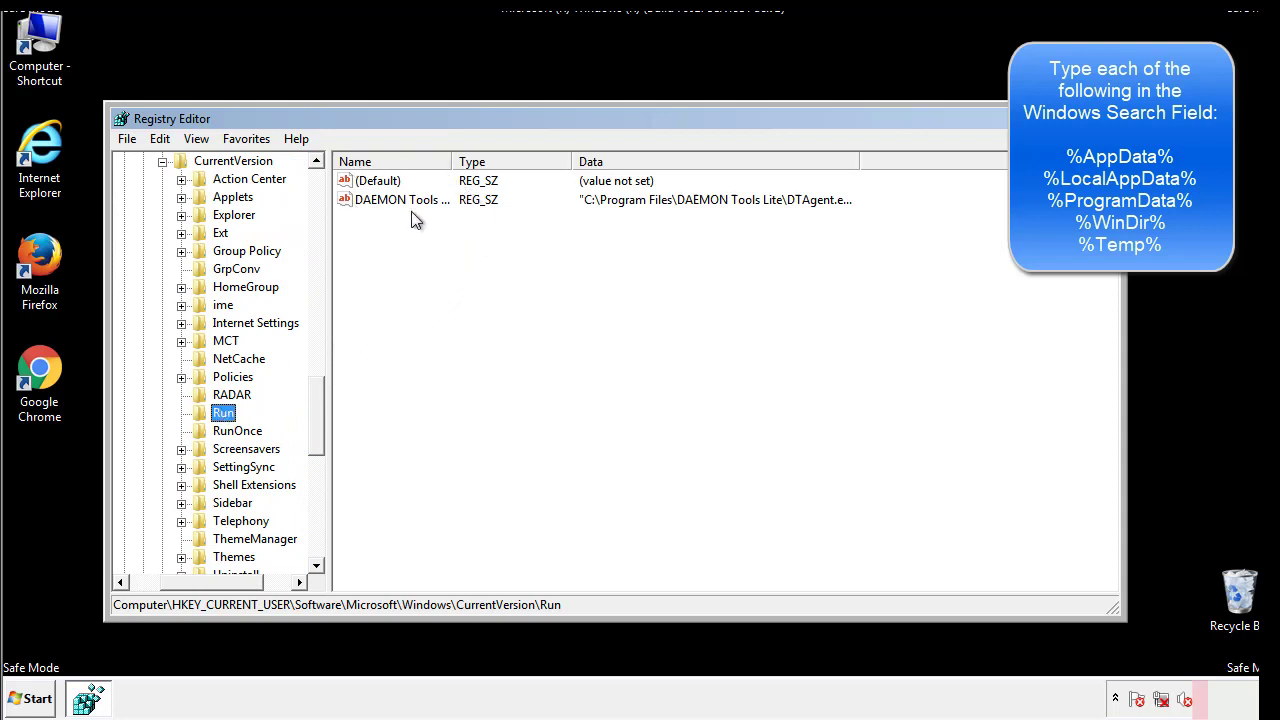
click(545, 233)
drag(212, 579, 185, 581)
drag(322, 432, 316, 417)
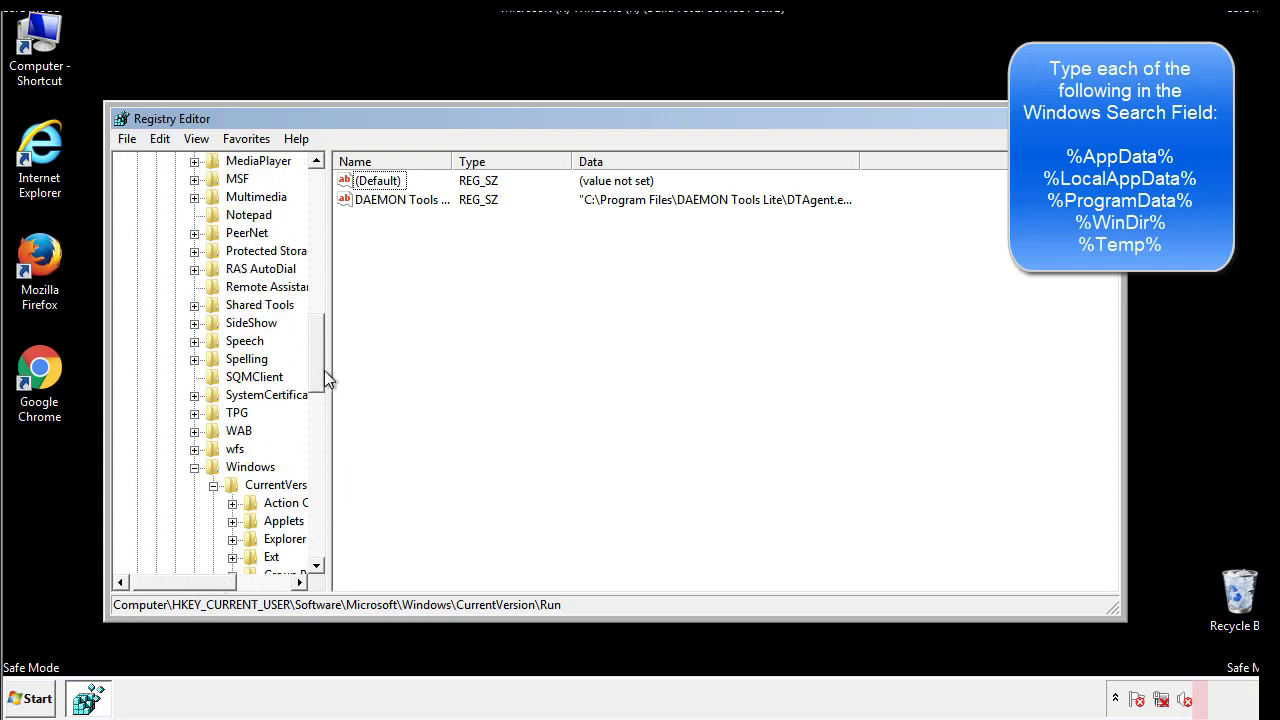
click(197, 467)
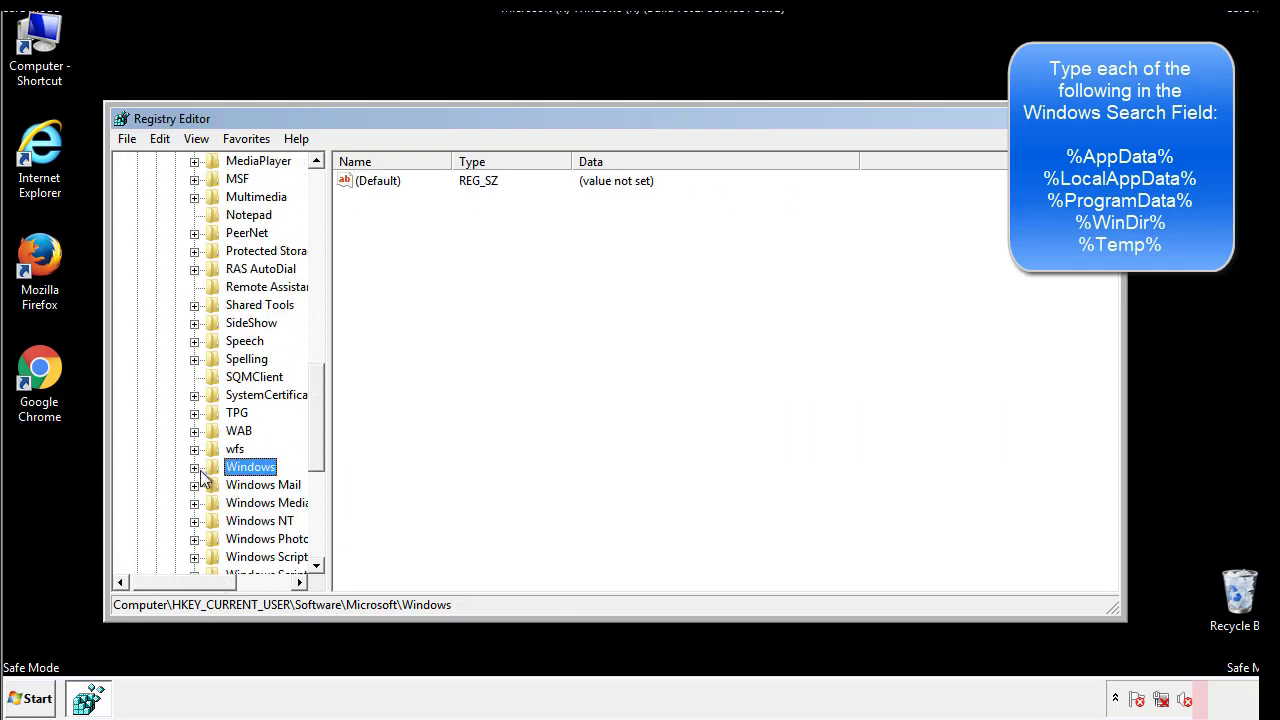
drag(321, 445, 322, 247)
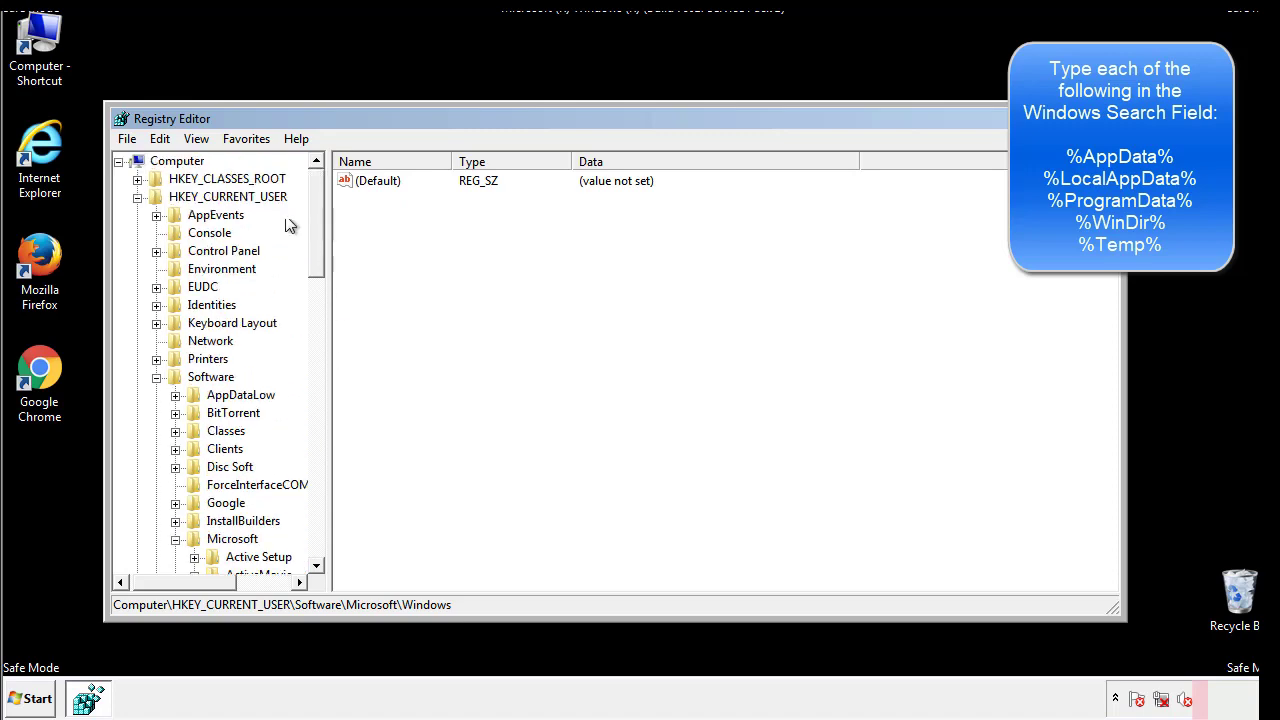
Search the registry for %temp% with Edit > Find
click(160, 139)
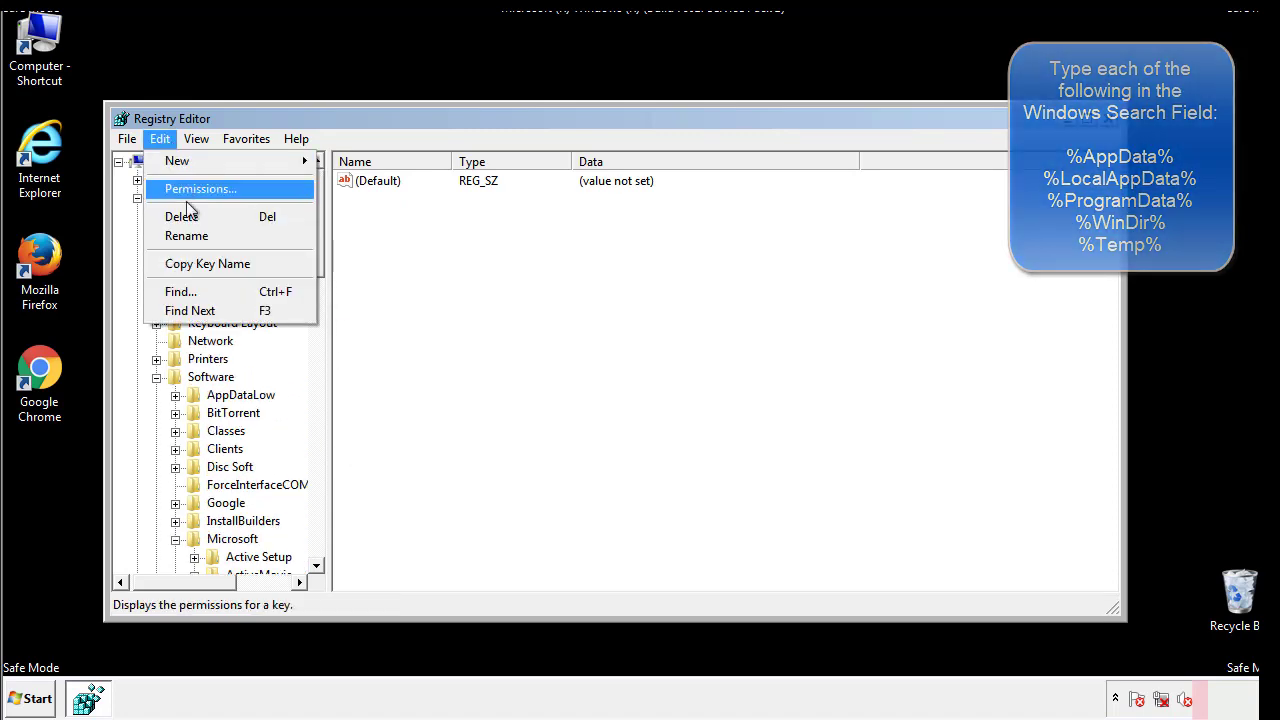
click(185, 291)
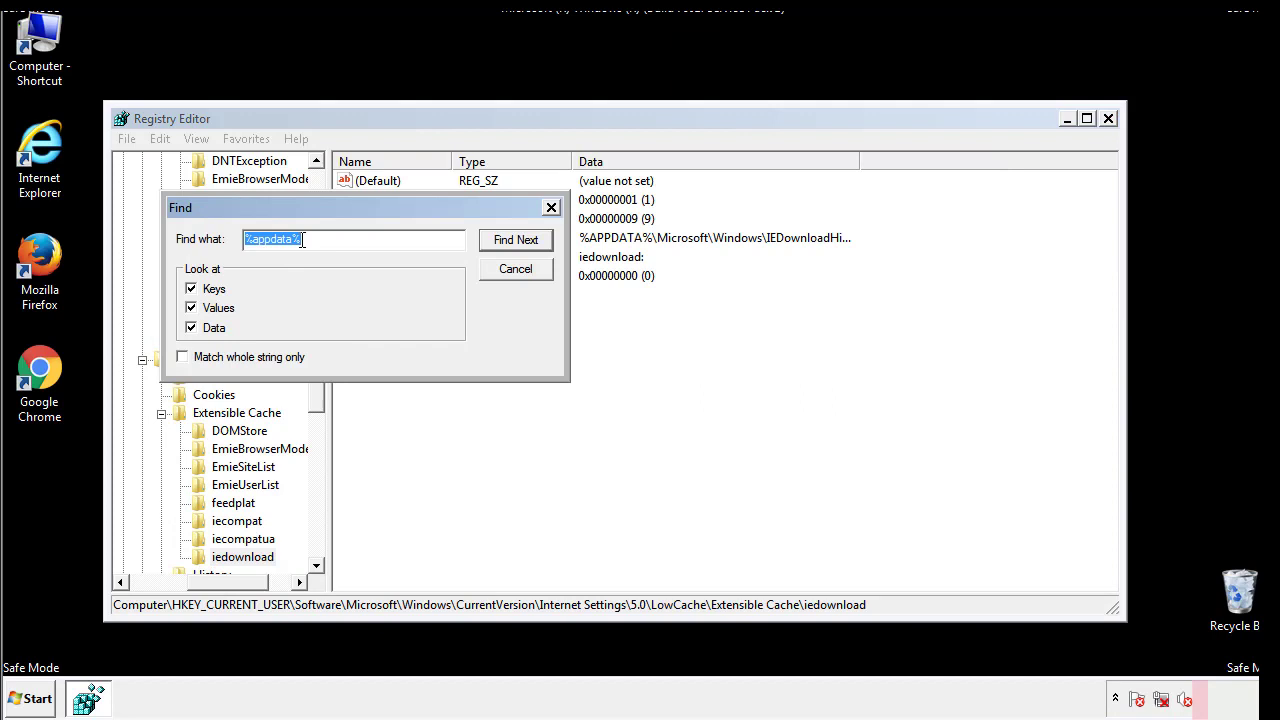
text(%temp%)
key(Return)
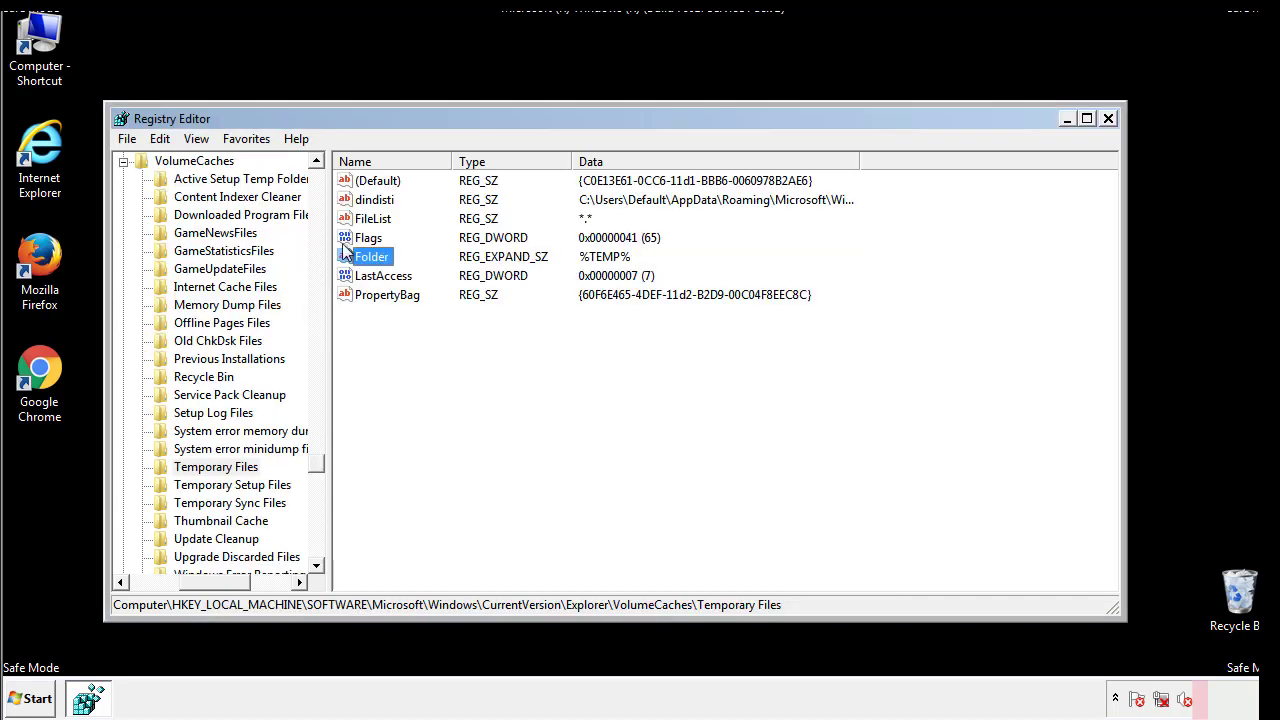
Delete all seven values in the Temporary Files key, leaving only (Default)
click(523, 350)
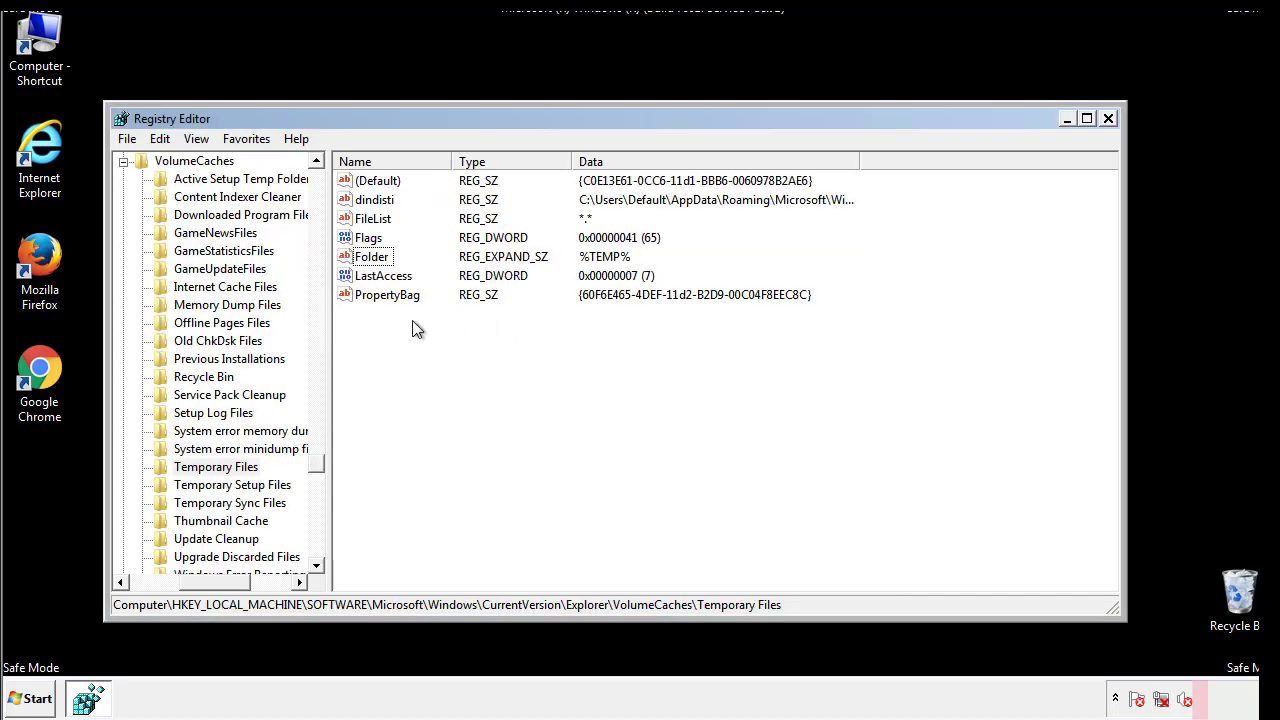
drag(410, 321, 365, 182)
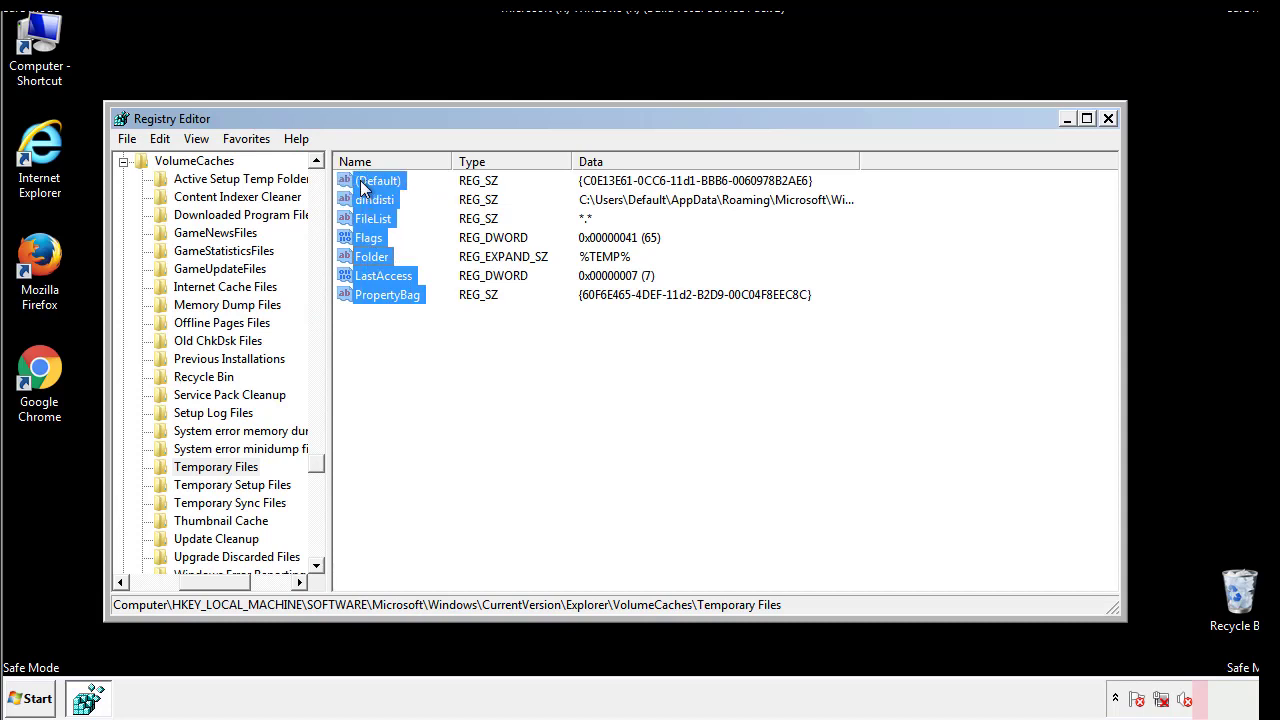
right_click(365, 186)
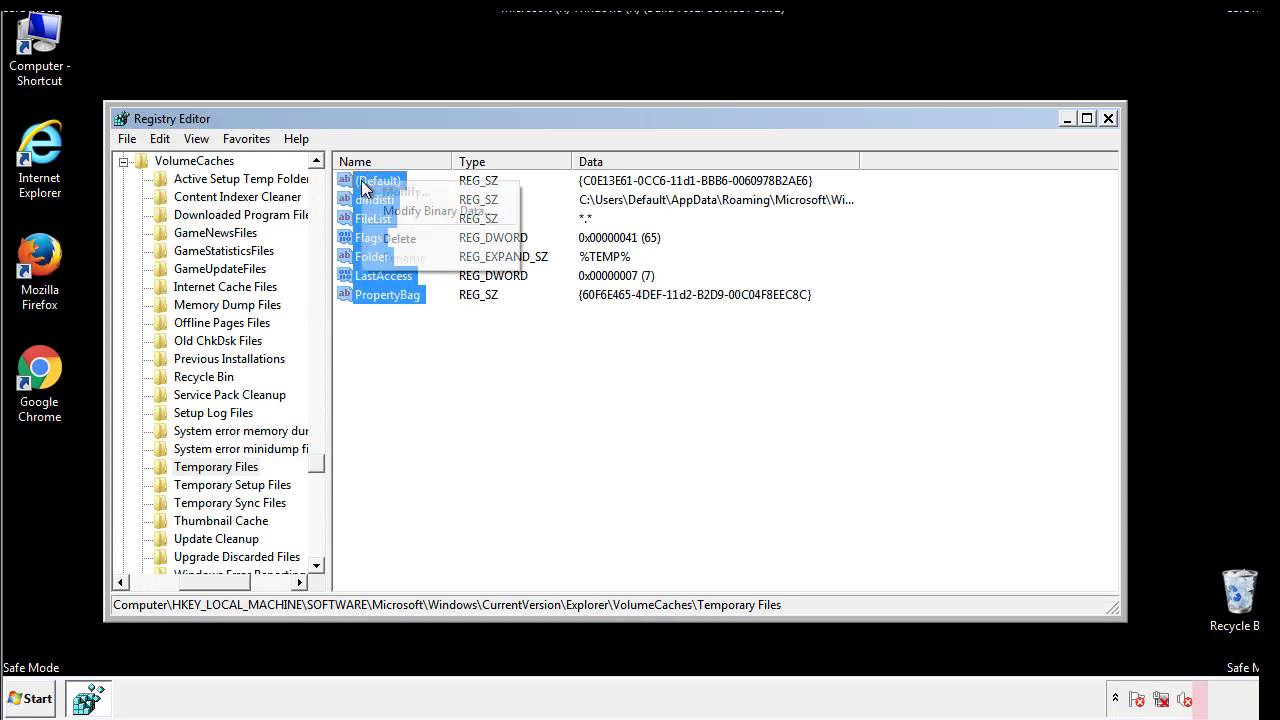
click(390, 240)
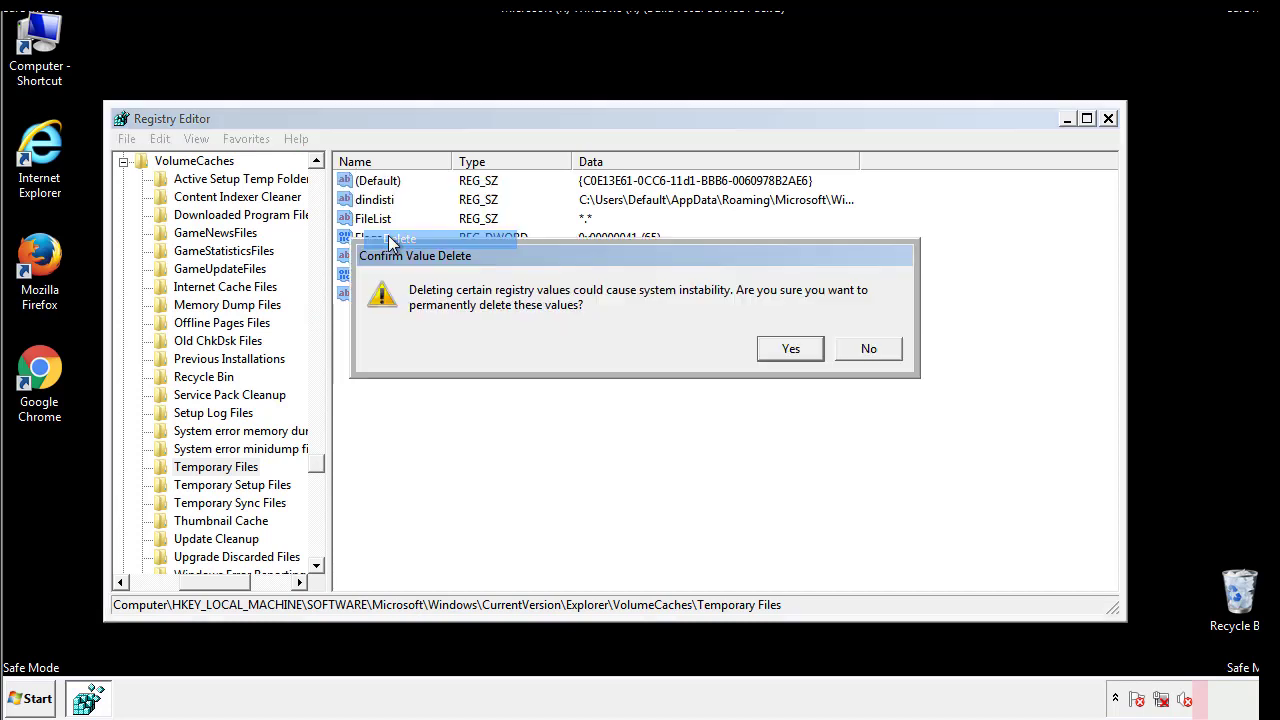
click(814, 348)
click(445, 245)
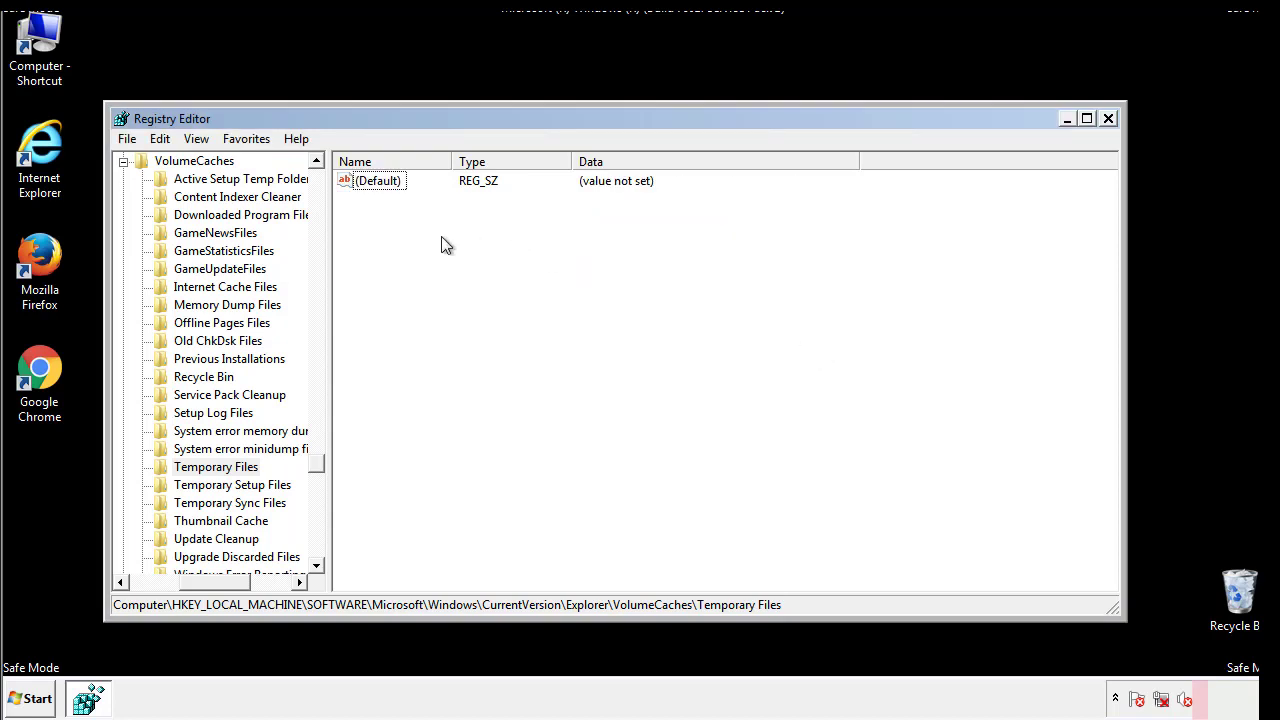
Close Registry Editor and launch msconfig from Start search
click(1109, 119)
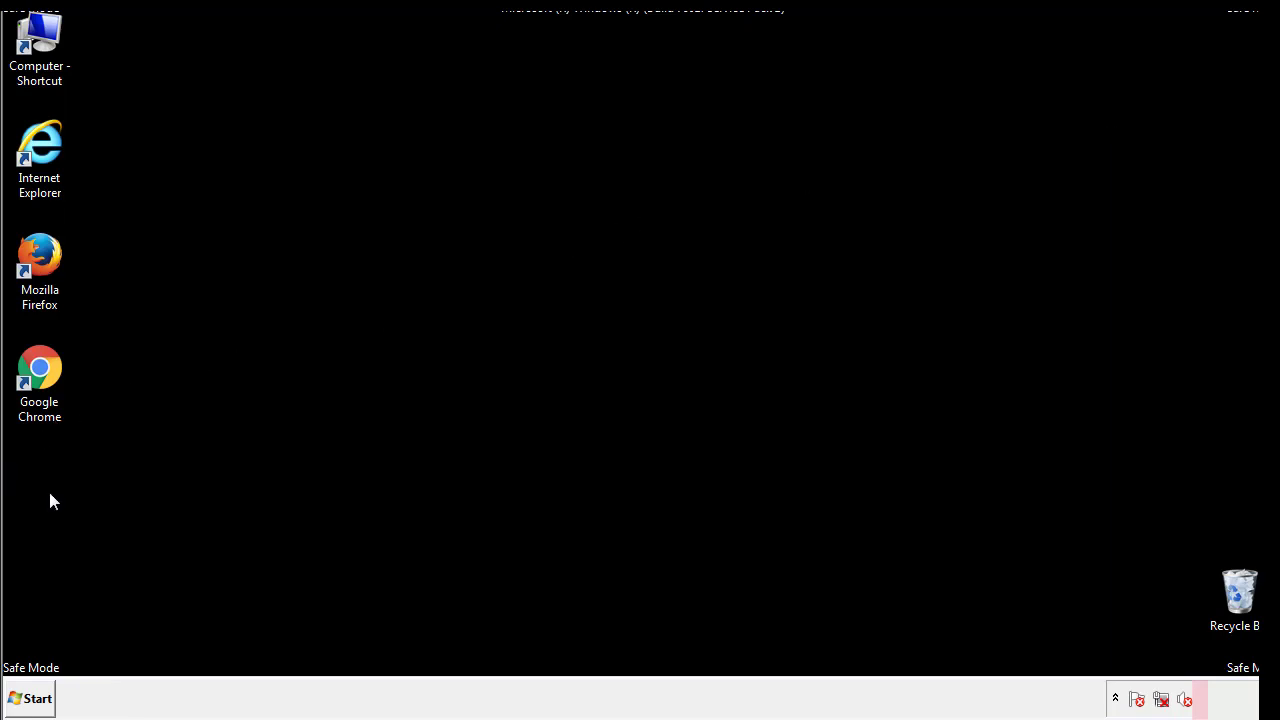
click(25, 701)
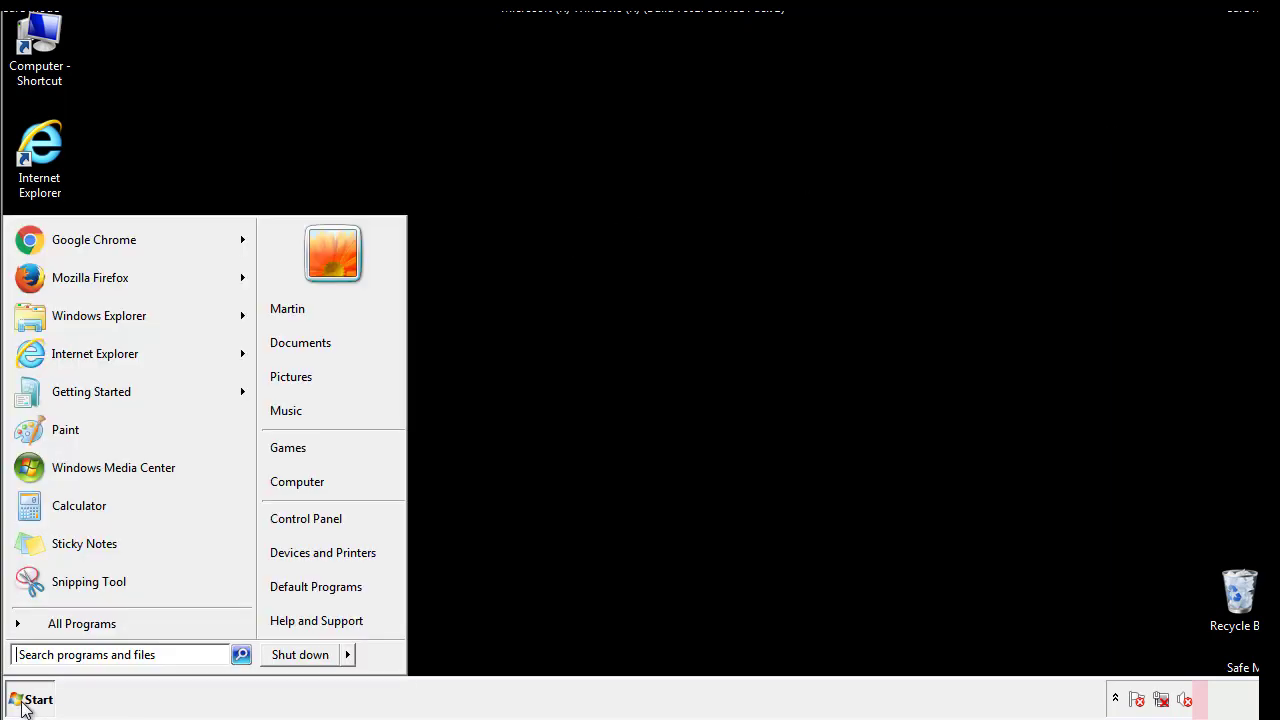
click(69, 654)
text(mscon)
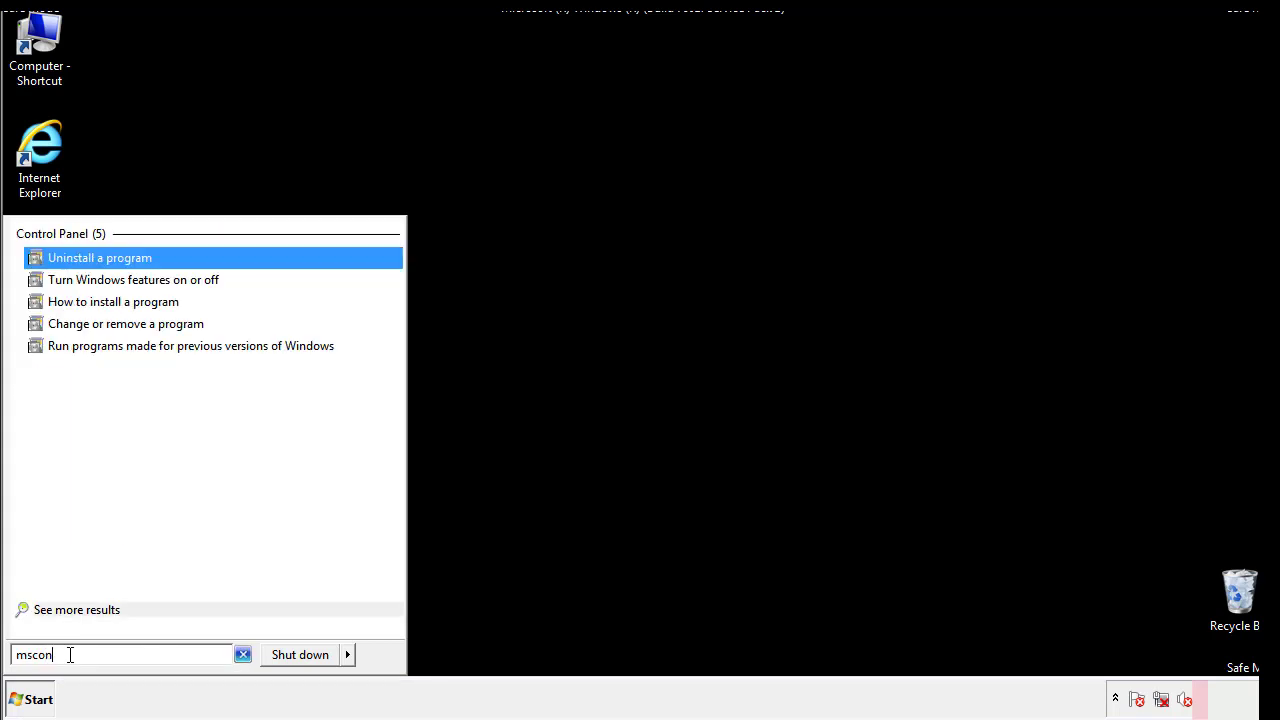
text(fig)
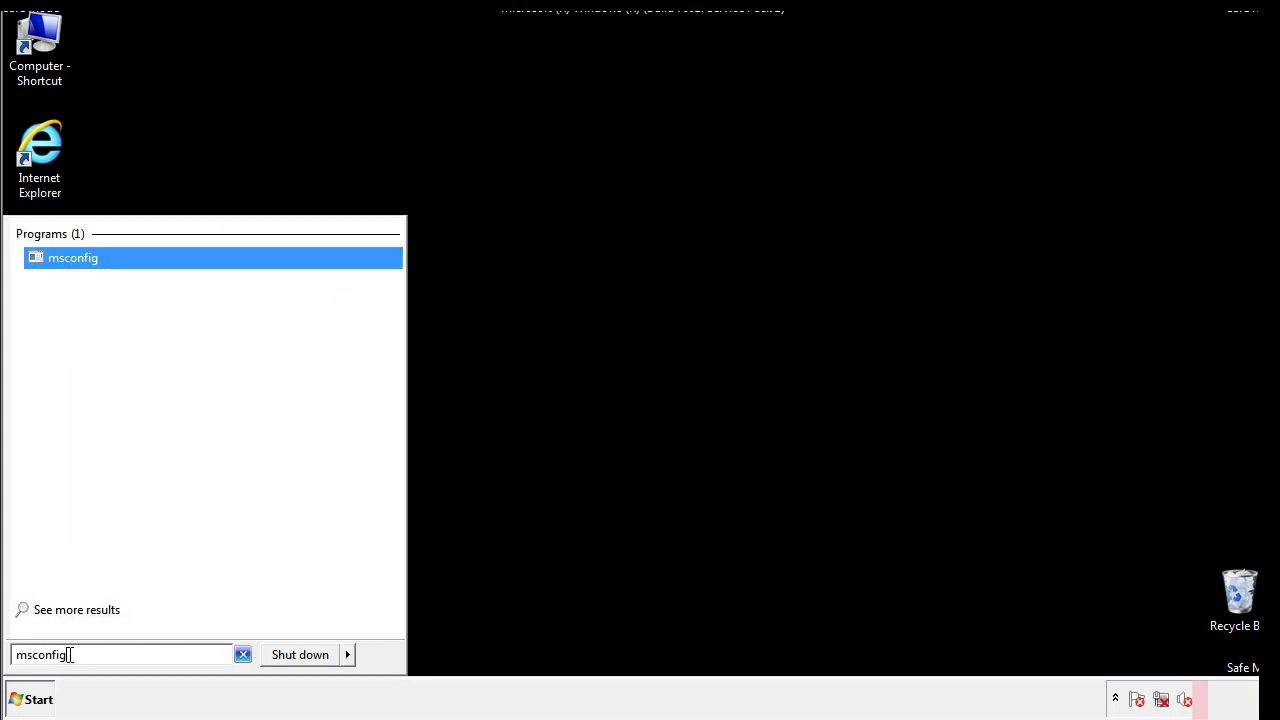
key(Return)
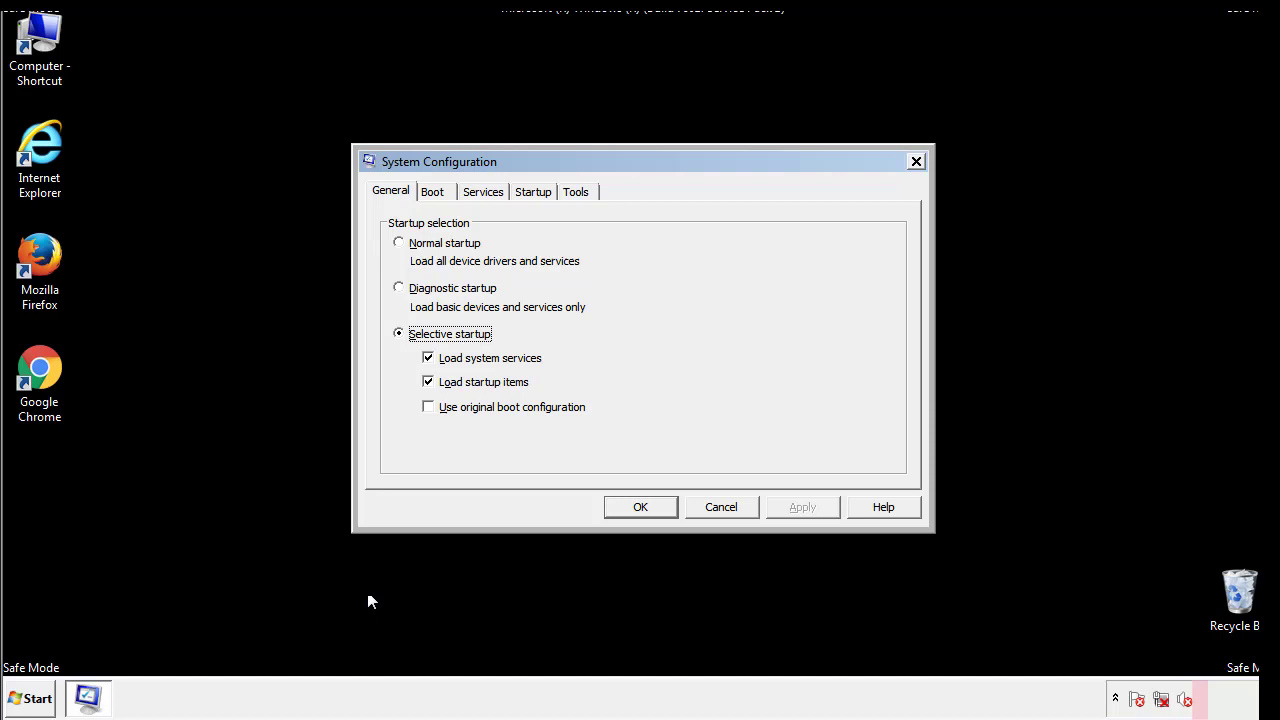
Uncheck Safe boot on the Boot tab, apply it, and restart Windows
click(436, 191)
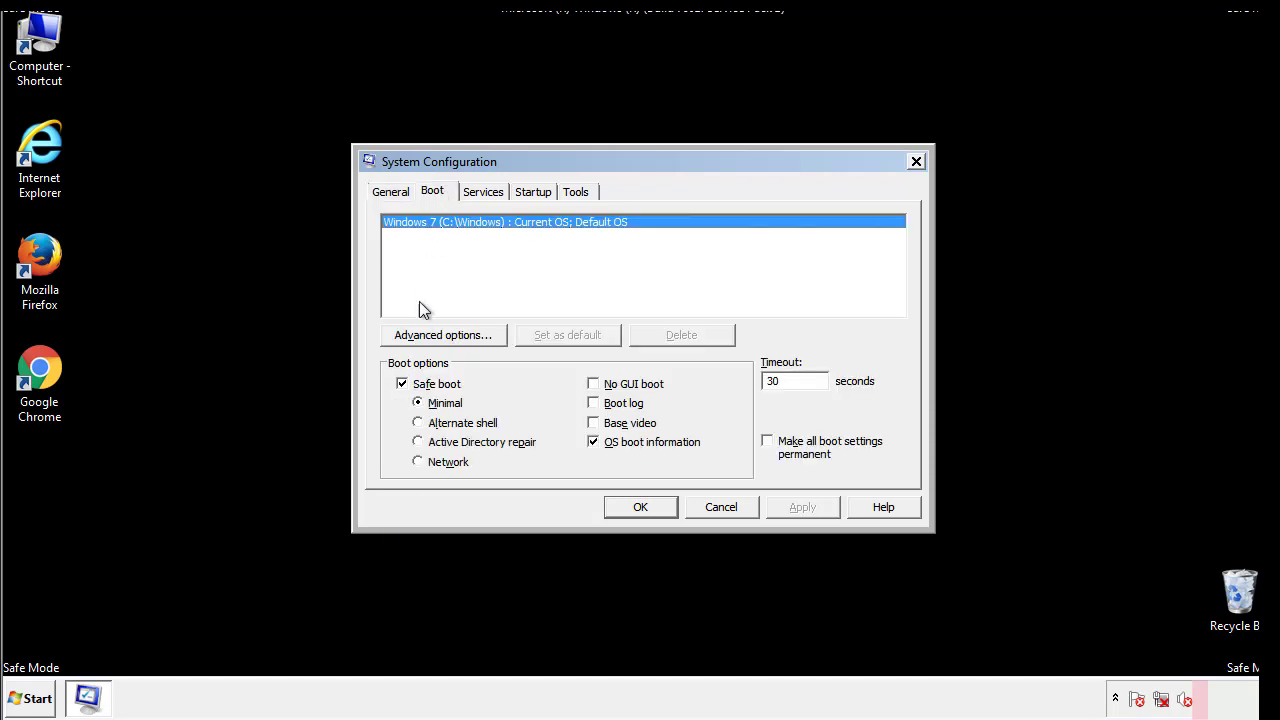
click(405, 386)
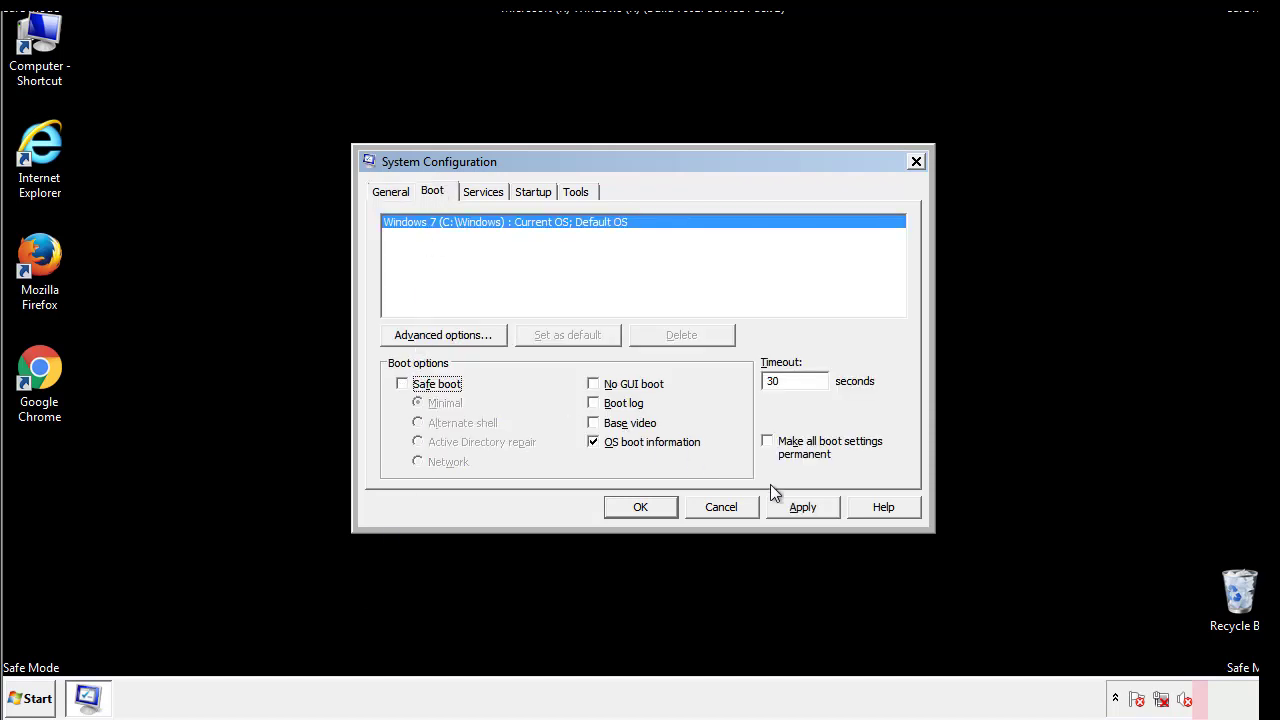
click(805, 507)
click(640, 507)
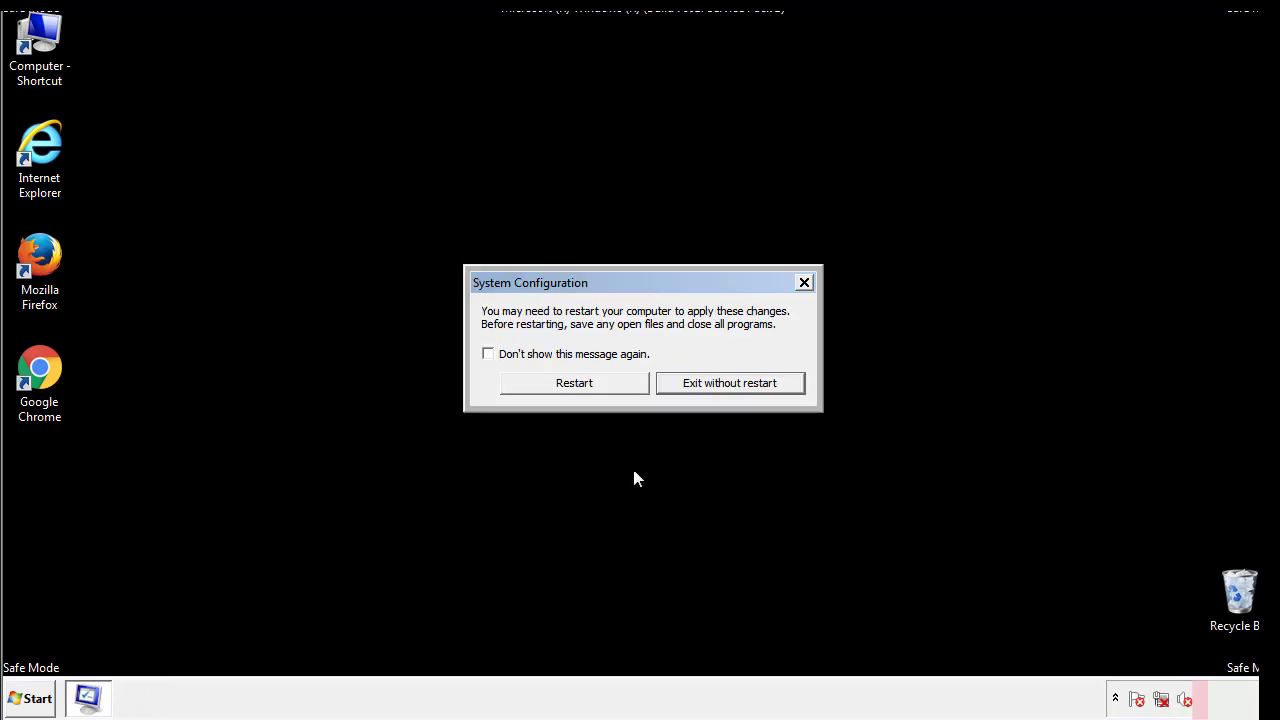
click(592, 390)
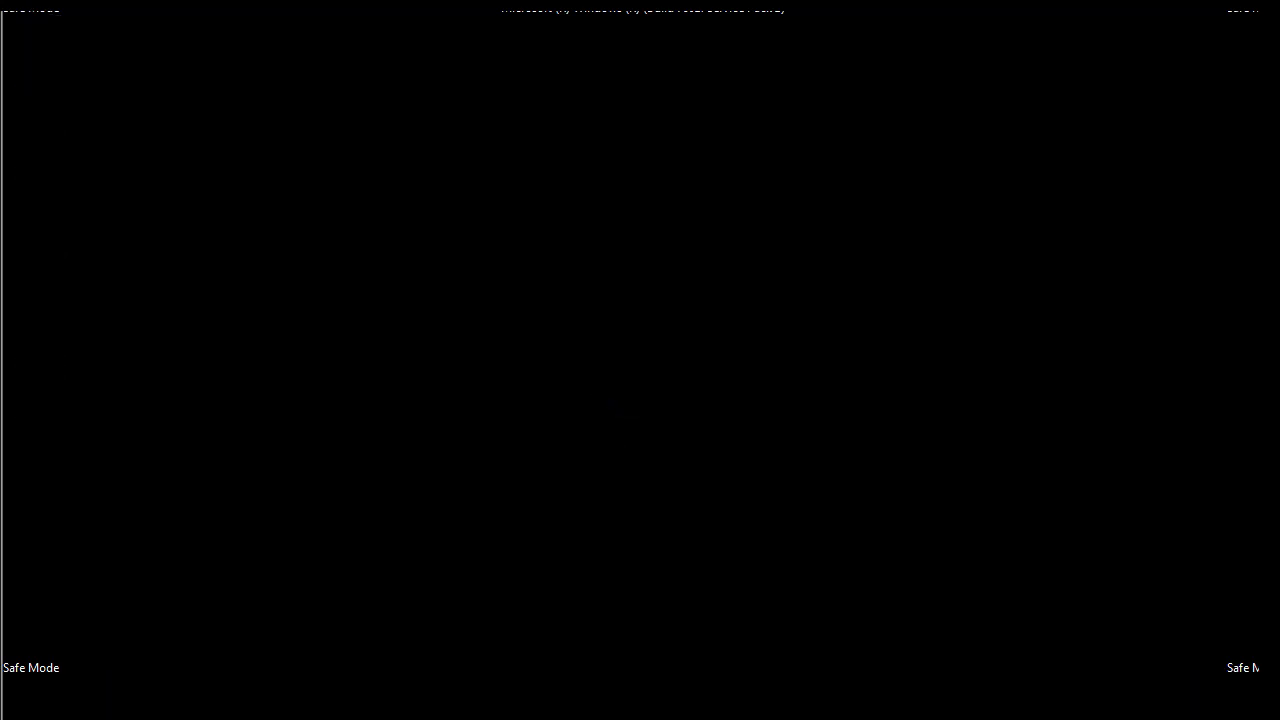